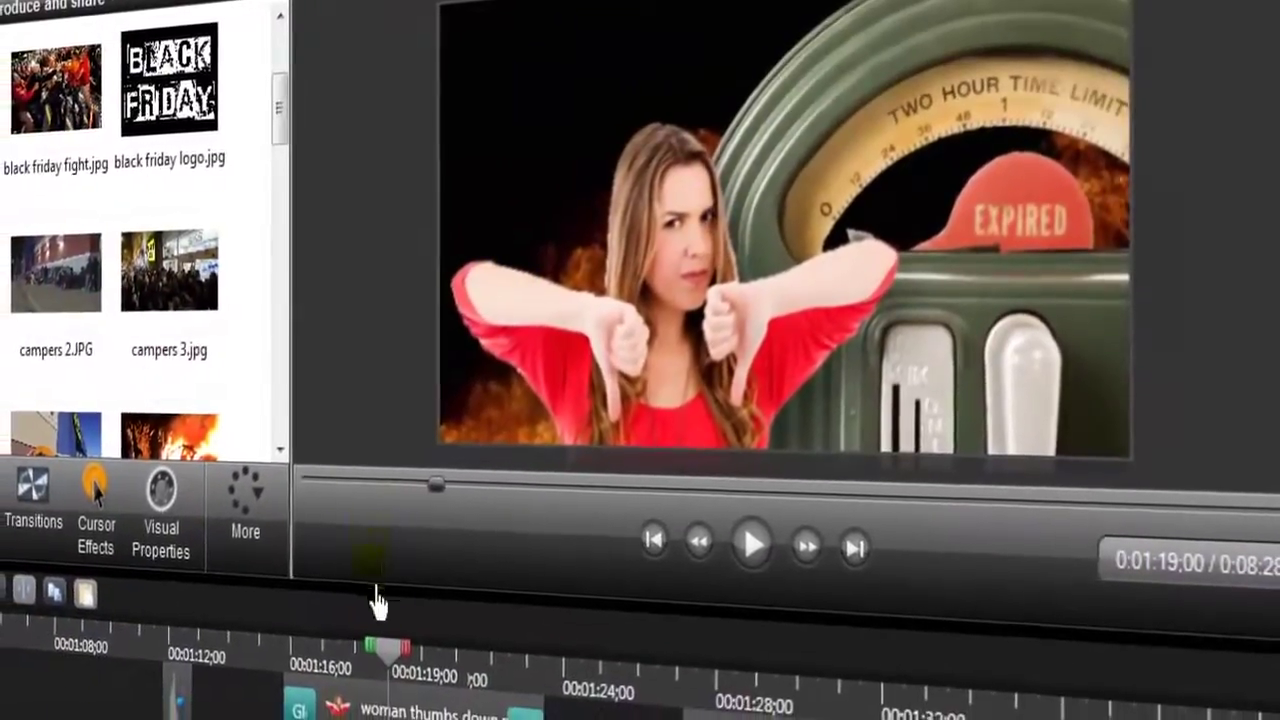
Move the white-background dinosaur image off its transparent copy so the two stand side by side on the canvas.
{"action": "left_click_drag", "start_coordinate": [388, 651], "coordinate": [432, 648]}
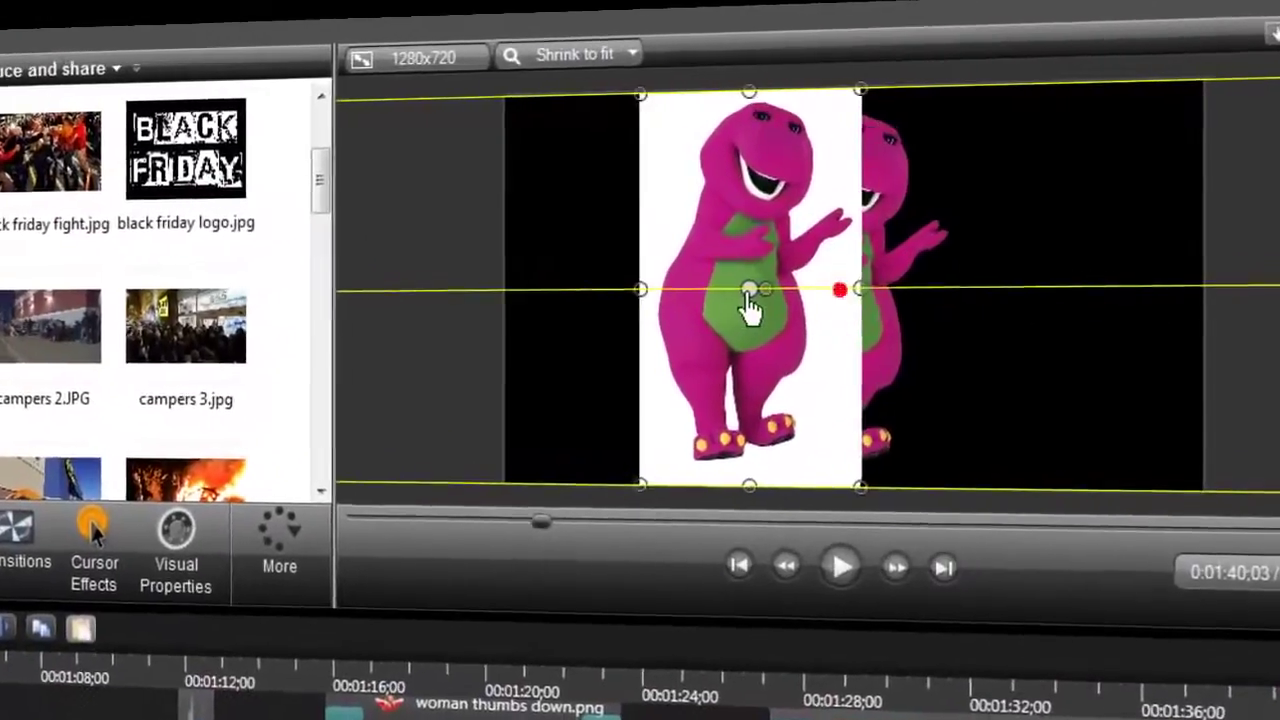
{"action": "left_click_drag", "start_coordinate": [750, 310], "coordinate": [858, 338]}
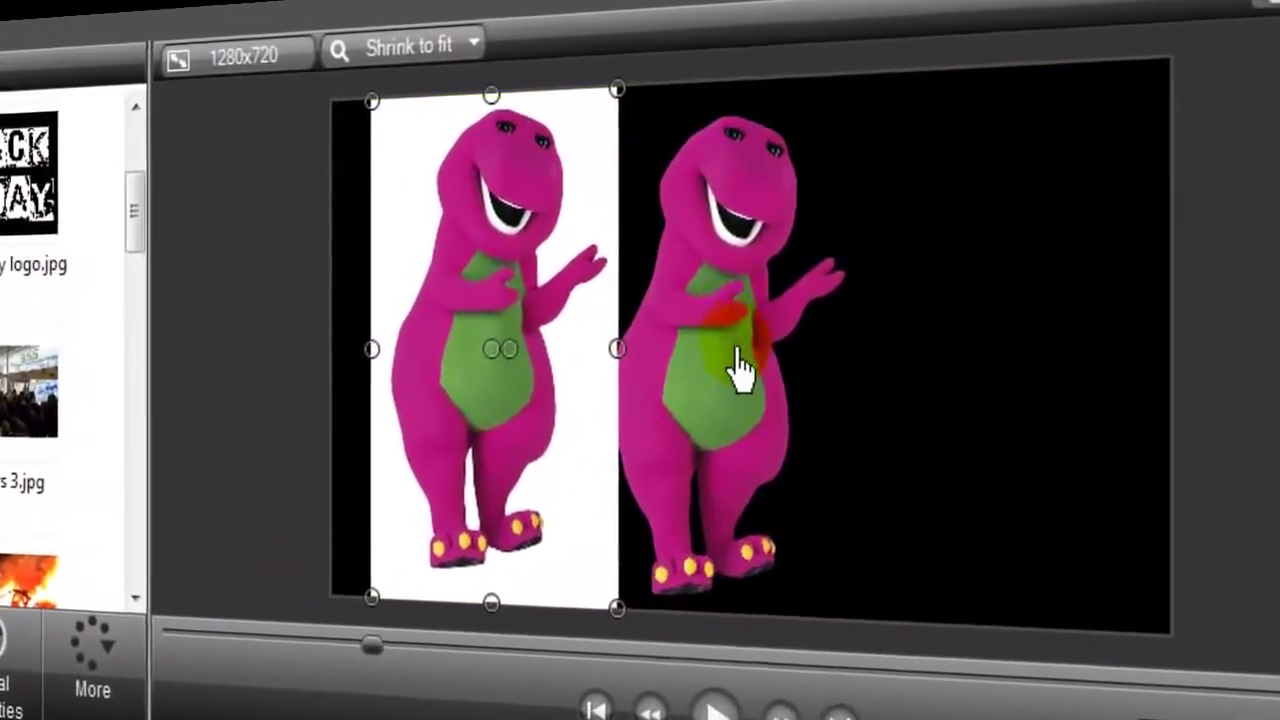
{"action": "left_click", "coordinate": [738, 352]}
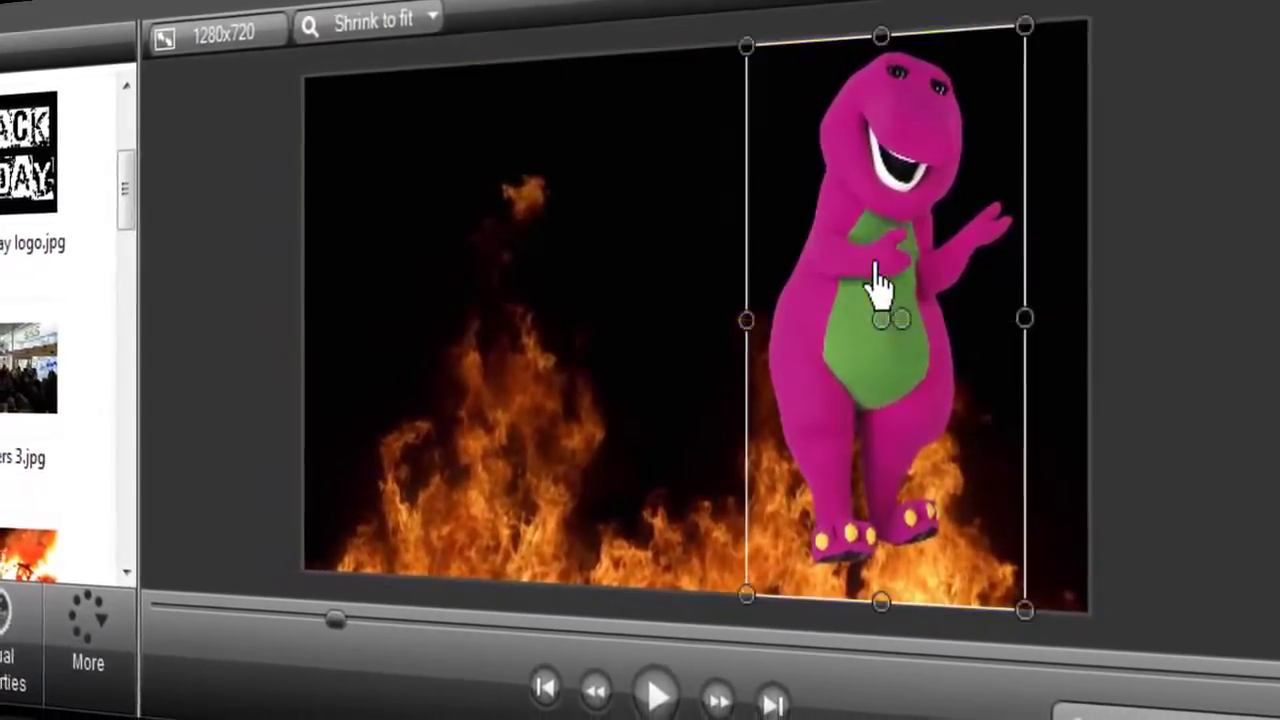
Slide the transparent and white-background dinosaur images across the flames footage to compare them, then leave them side by side.
{"action": "left_click_drag", "start_coordinate": [885, 340], "coordinate": [780, 345]}
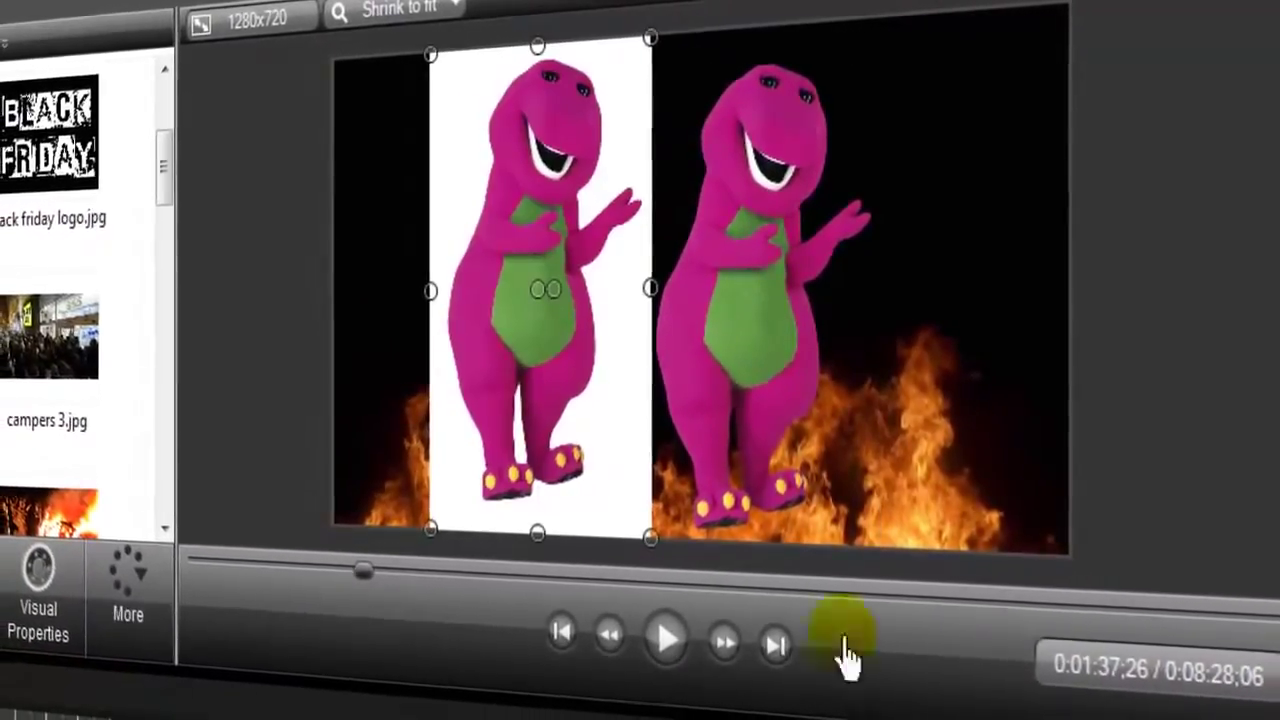
{"action": "left_click_drag", "start_coordinate": [540, 300], "coordinate": [585, 295]}
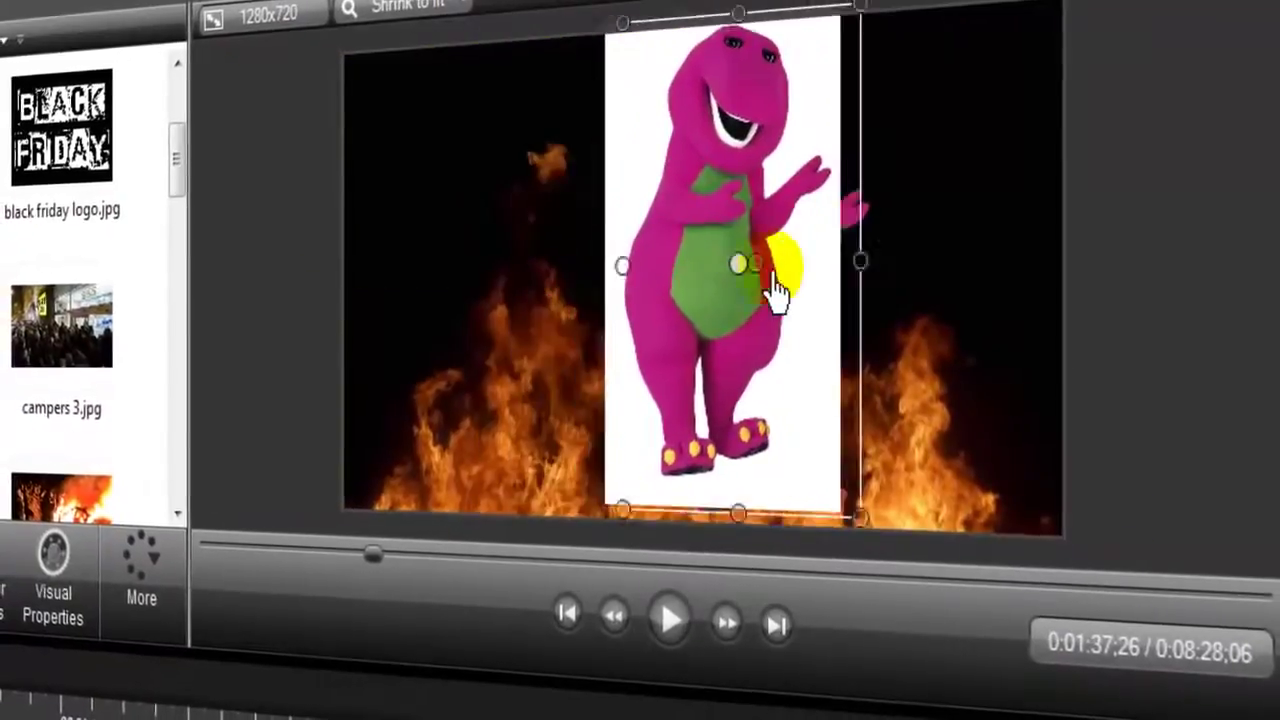
{"action": "left_click_drag", "start_coordinate": [776, 292], "coordinate": [622, 300]}
{"action": "left_click_drag", "start_coordinate": [508, 298], "coordinate": [677, 290]}
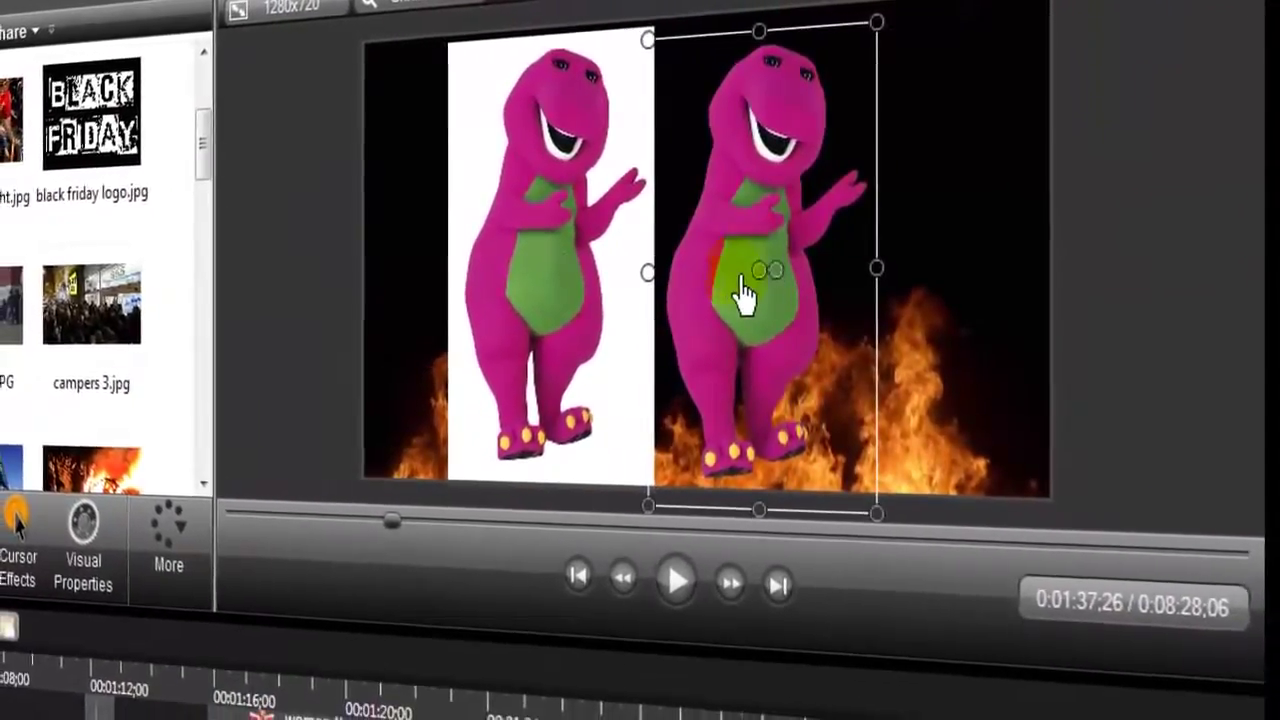
{"action": "left_click", "coordinate": [760, 285]}
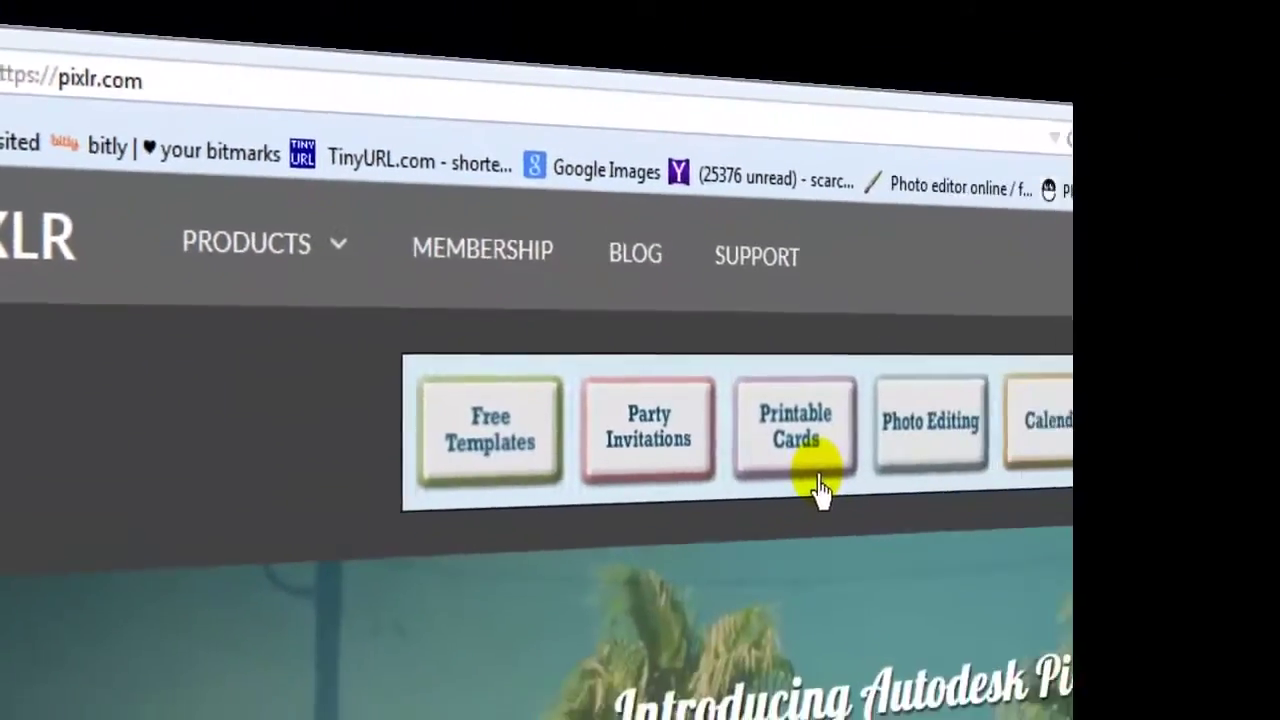
Launch the Pixlr Editor web app from the pixlr.com home page.
{"action": "scroll", "coordinate": [680, 355], "scroll_direction": "down", "scroll_amount": 2}
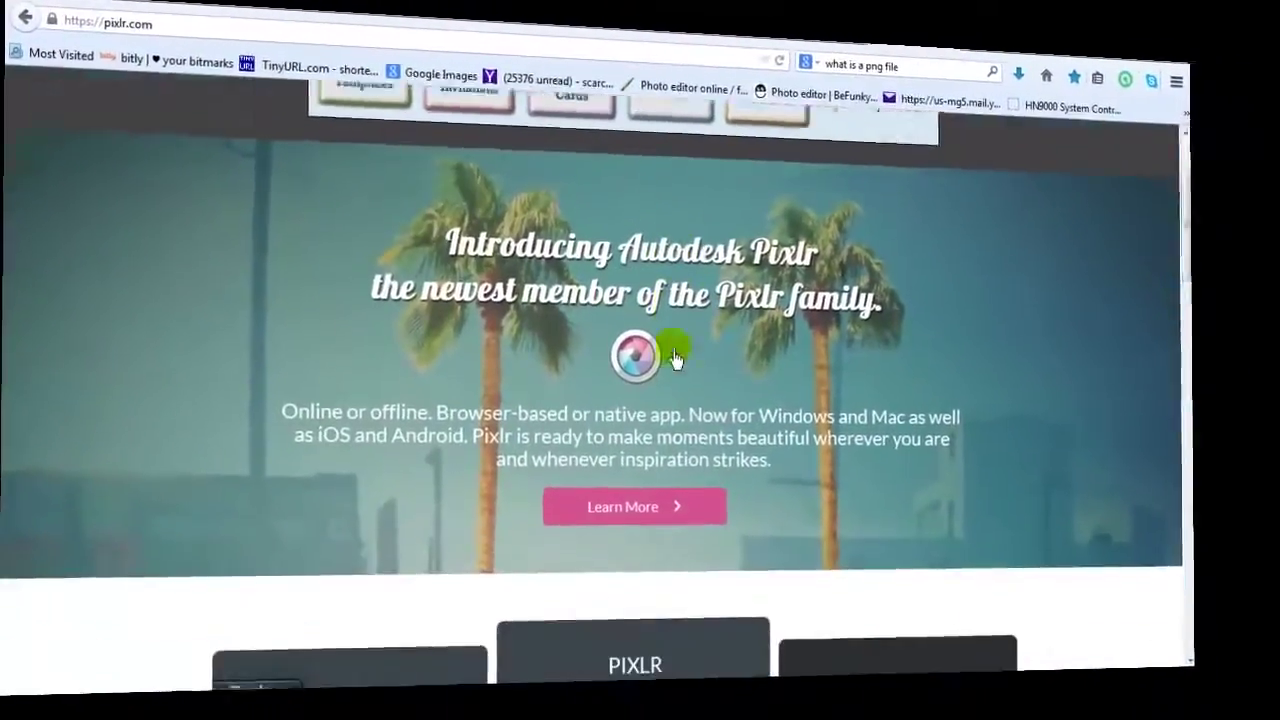
{"action": "scroll", "coordinate": [675, 358], "scroll_direction": "down", "scroll_amount": 4}
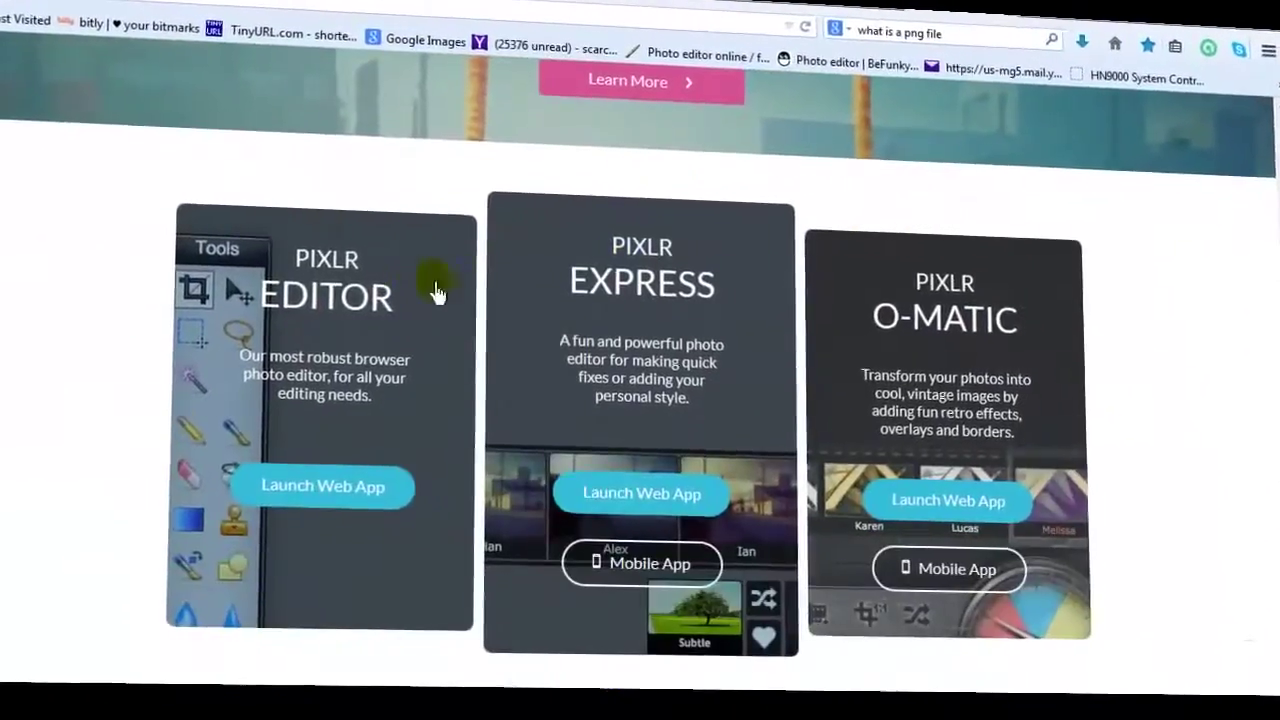
{"action": "left_click", "coordinate": [318, 490]}
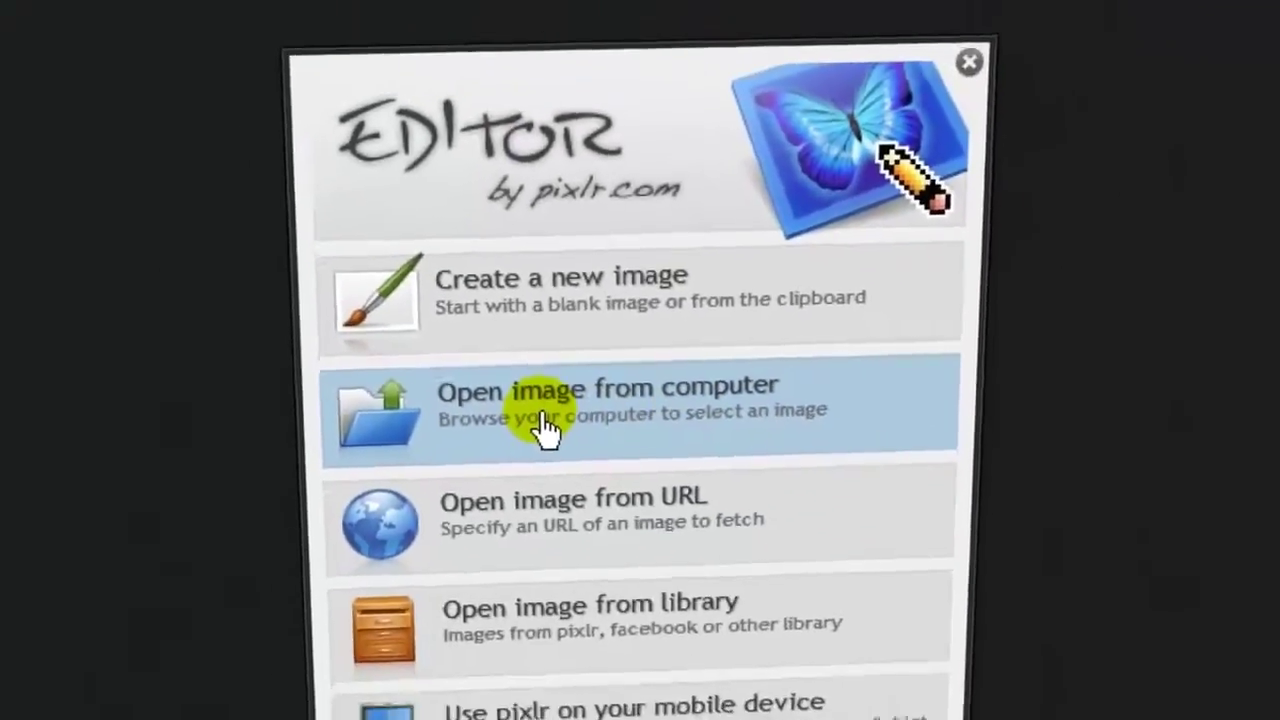
Open the Shaking Hands picture from the computer and move its image window toward the middle of the workspace.
{"action": "left_click", "coordinate": [548, 428]}
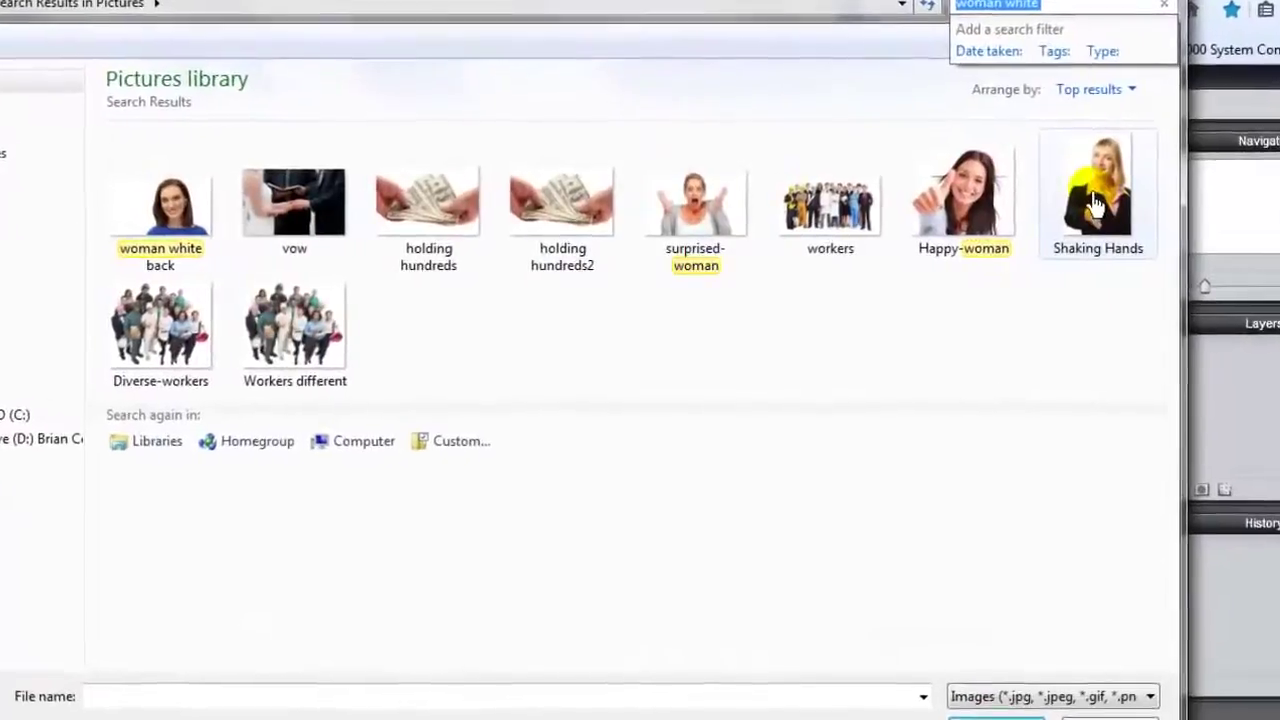
{"action": "double_click", "coordinate": [1097, 203]}
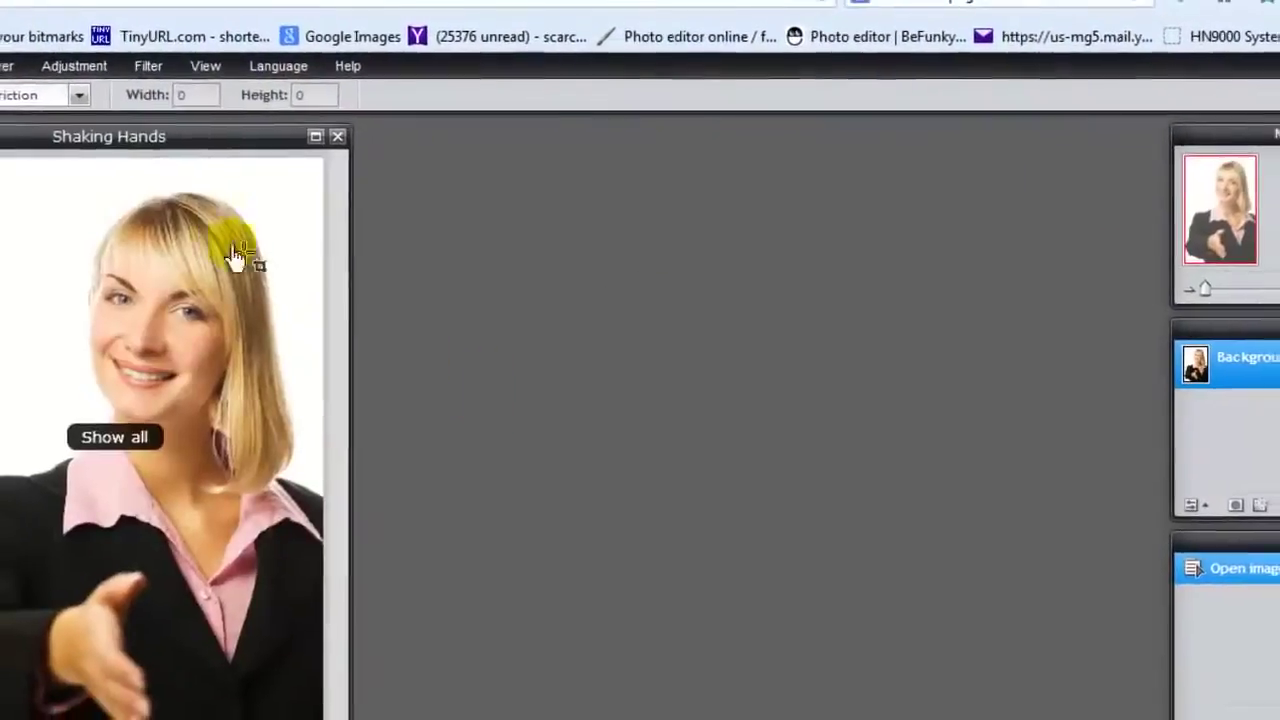
{"action": "left_click_drag", "start_coordinate": [48, 142], "coordinate": [431, 137]}
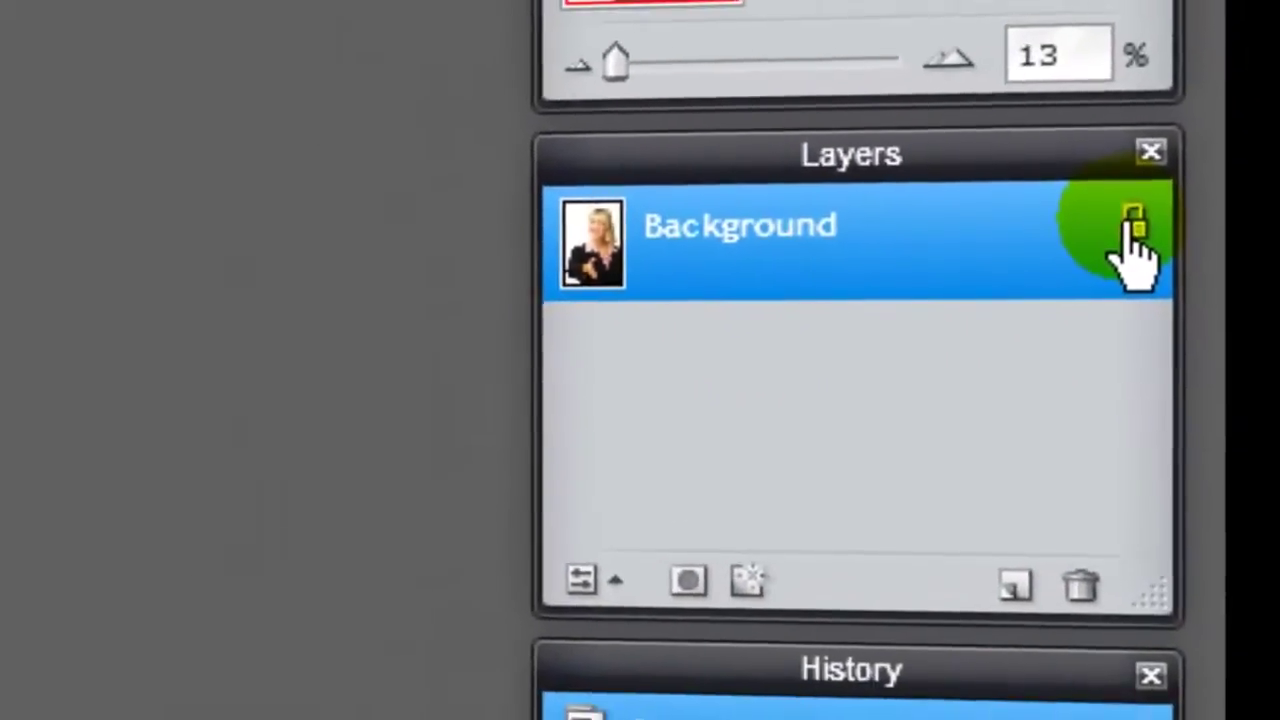
Unlock the Background layer and delete the white area around the woman using a Wand tool selection.
{"action": "double_click", "coordinate": [1145, 235]}
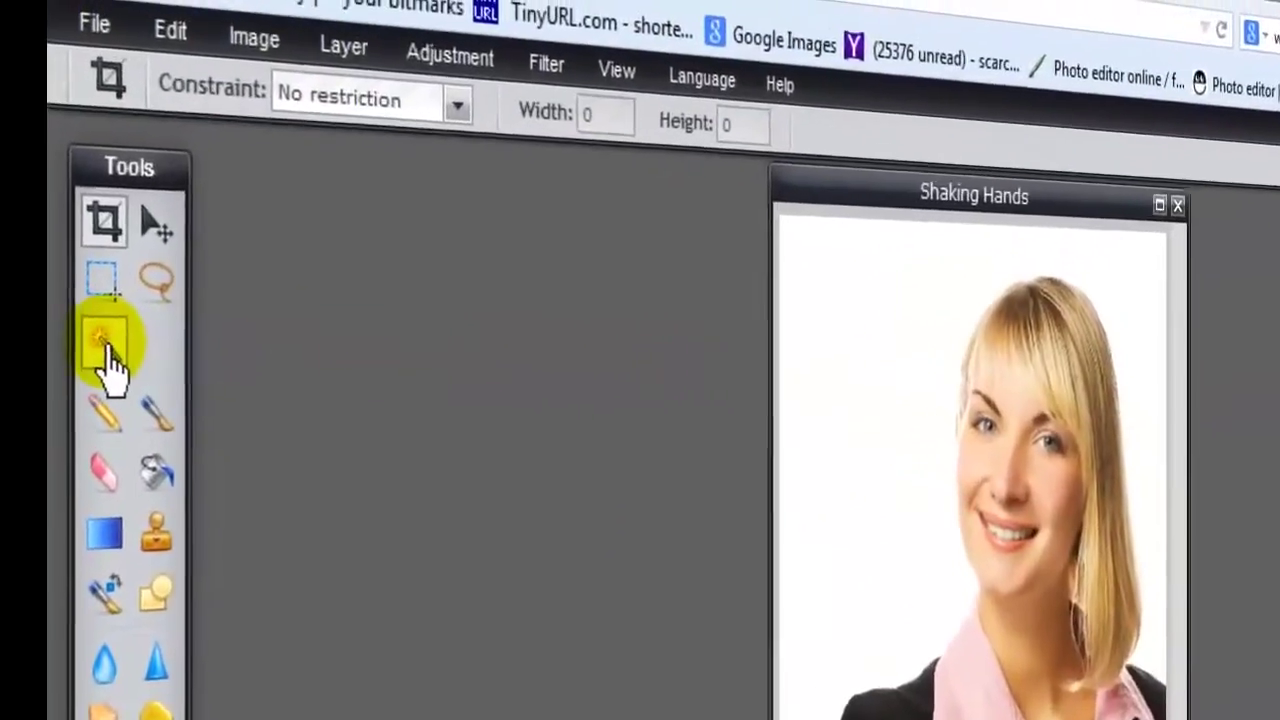
{"action": "left_click", "coordinate": [105, 348]}
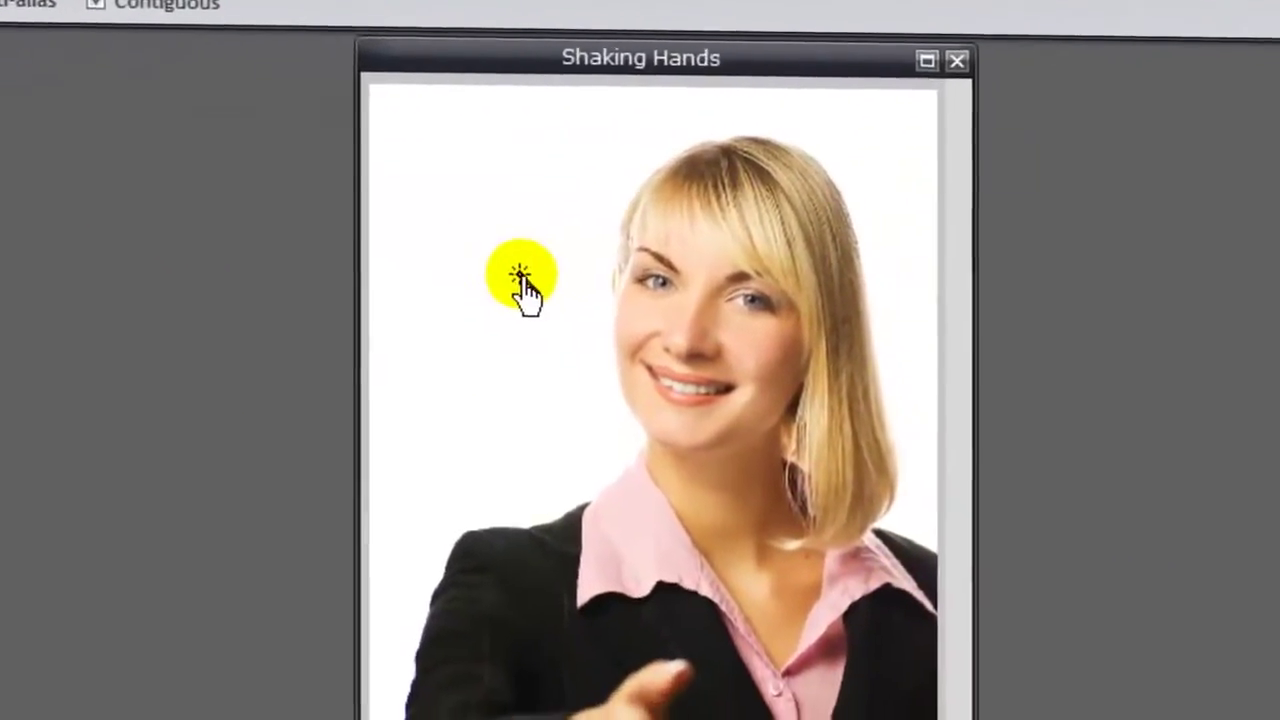
{"action": "left_click", "coordinate": [545, 222]}
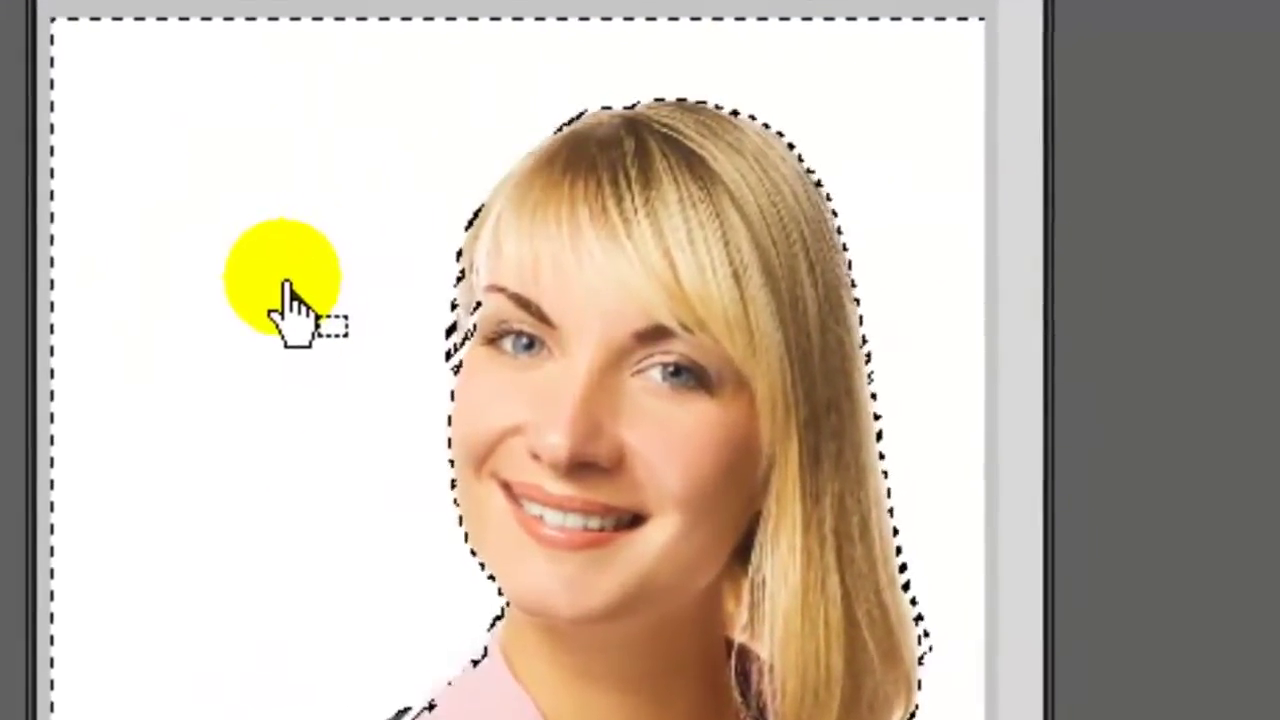
{"action": "key", "text": "Delete"}
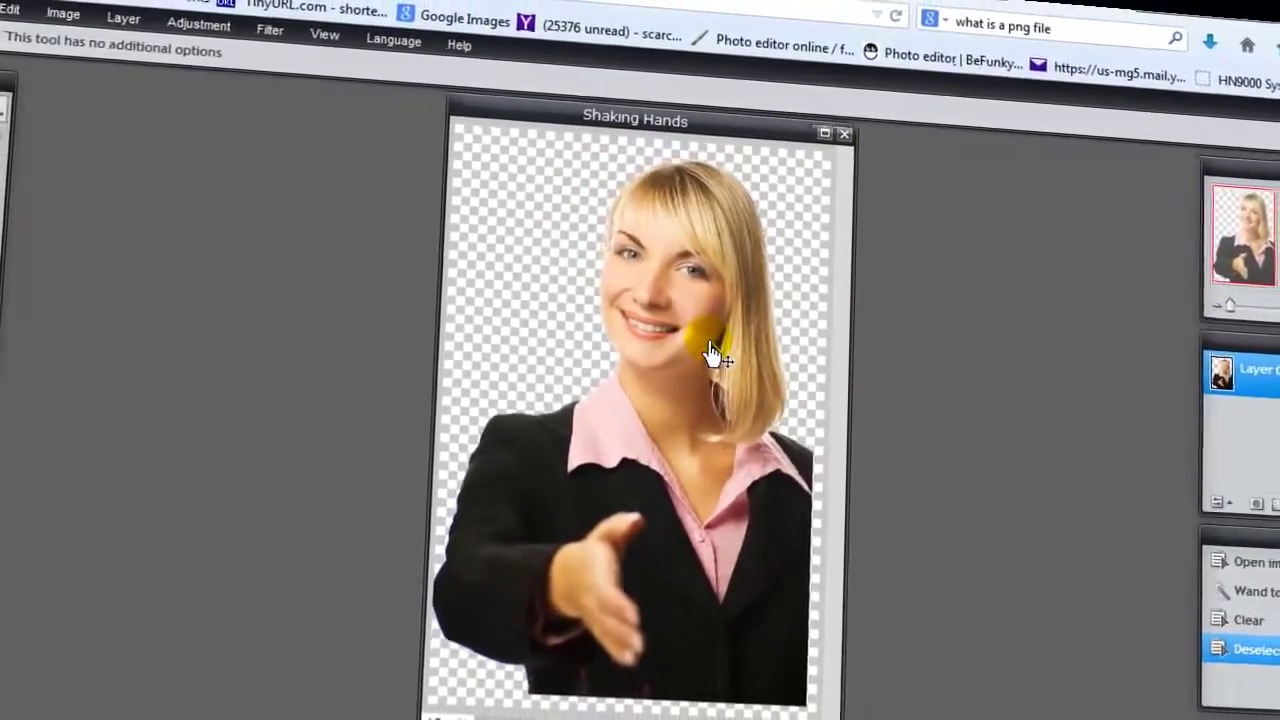
{"action": "left_click", "coordinate": [713, 362]}
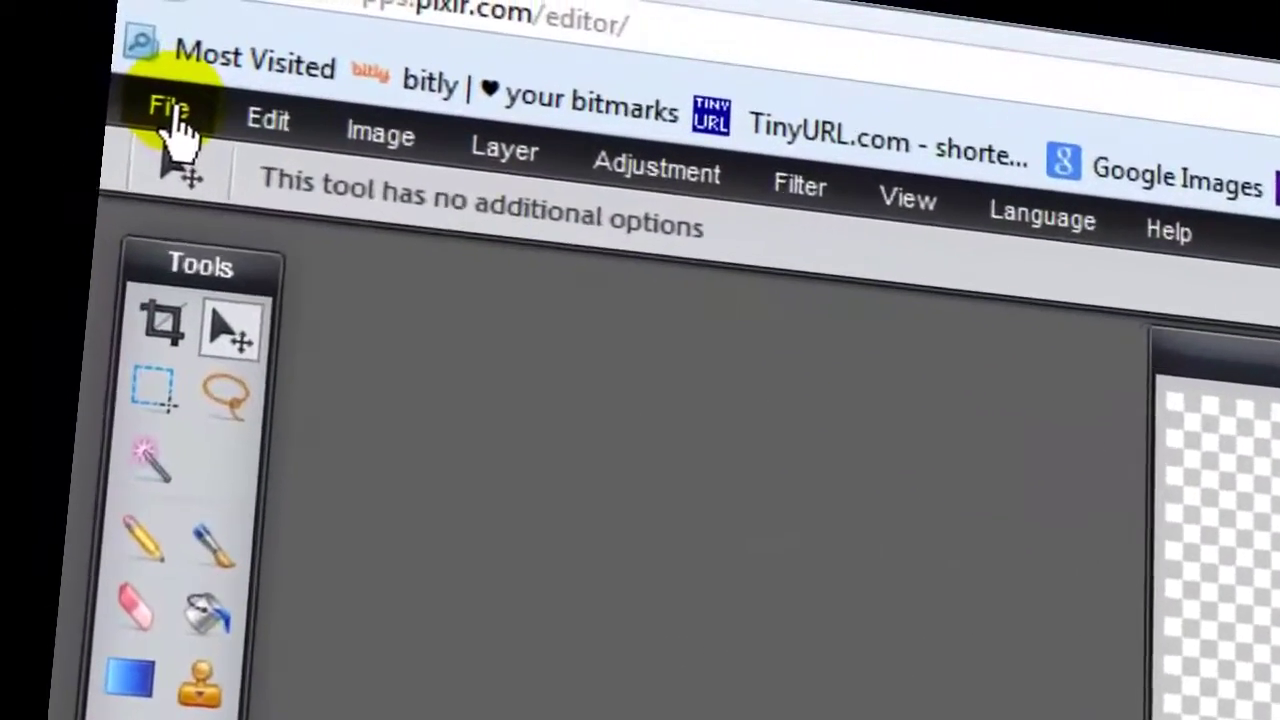
Save the cut-out image to the computer with the format set to PNG (Transparent, full quality).
{"action": "left_click", "coordinate": [175, 125]}
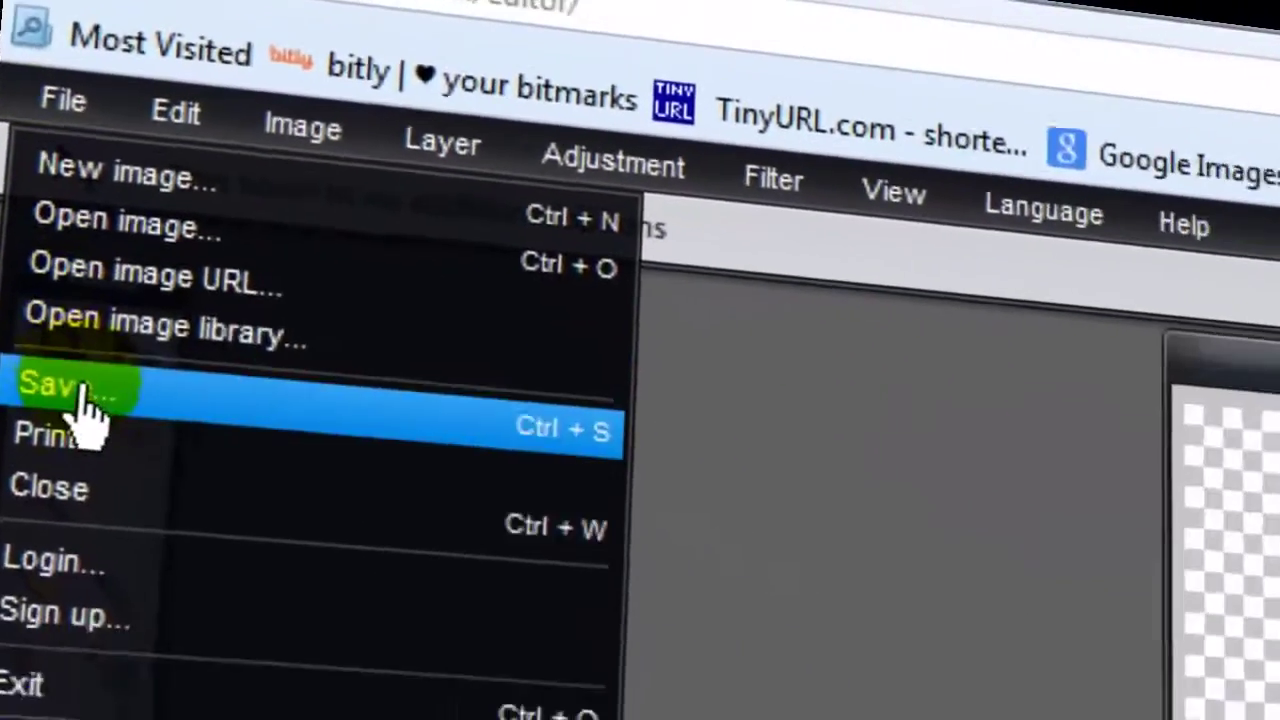
{"action": "left_click", "coordinate": [168, 355]}
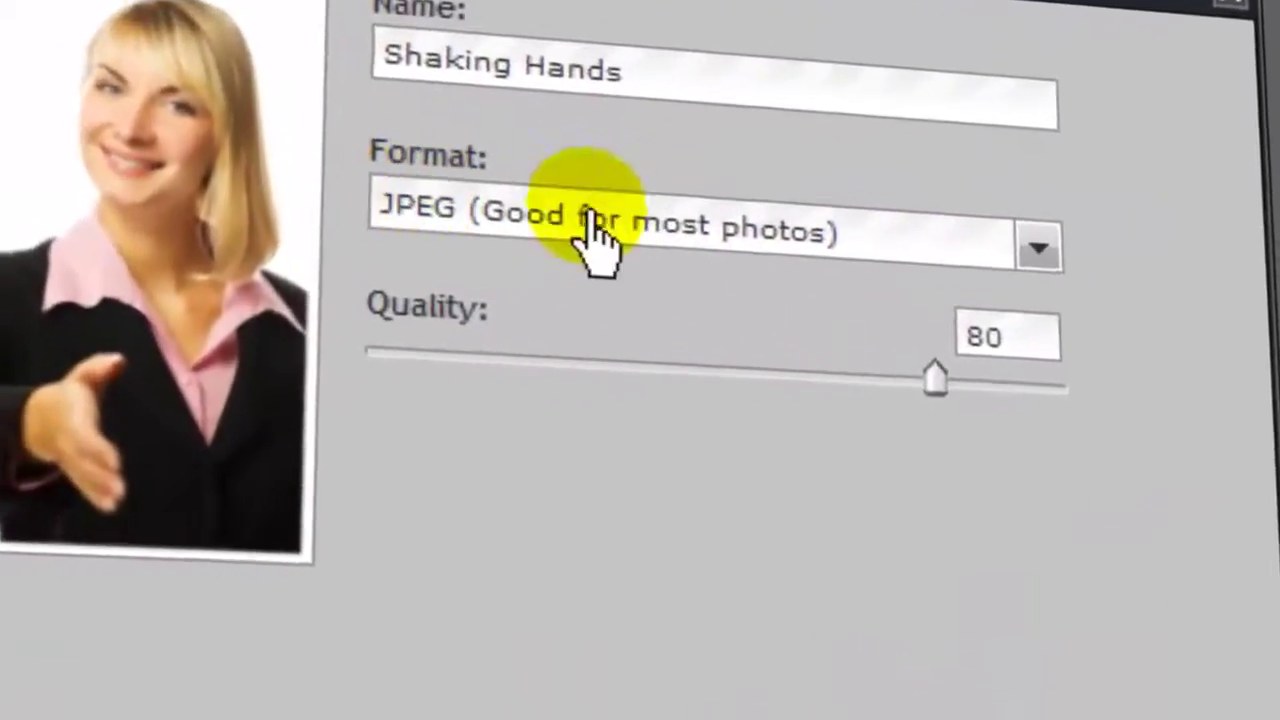
{"action": "left_click", "coordinate": [998, 232]}
{"action": "left_click", "coordinate": [505, 318]}
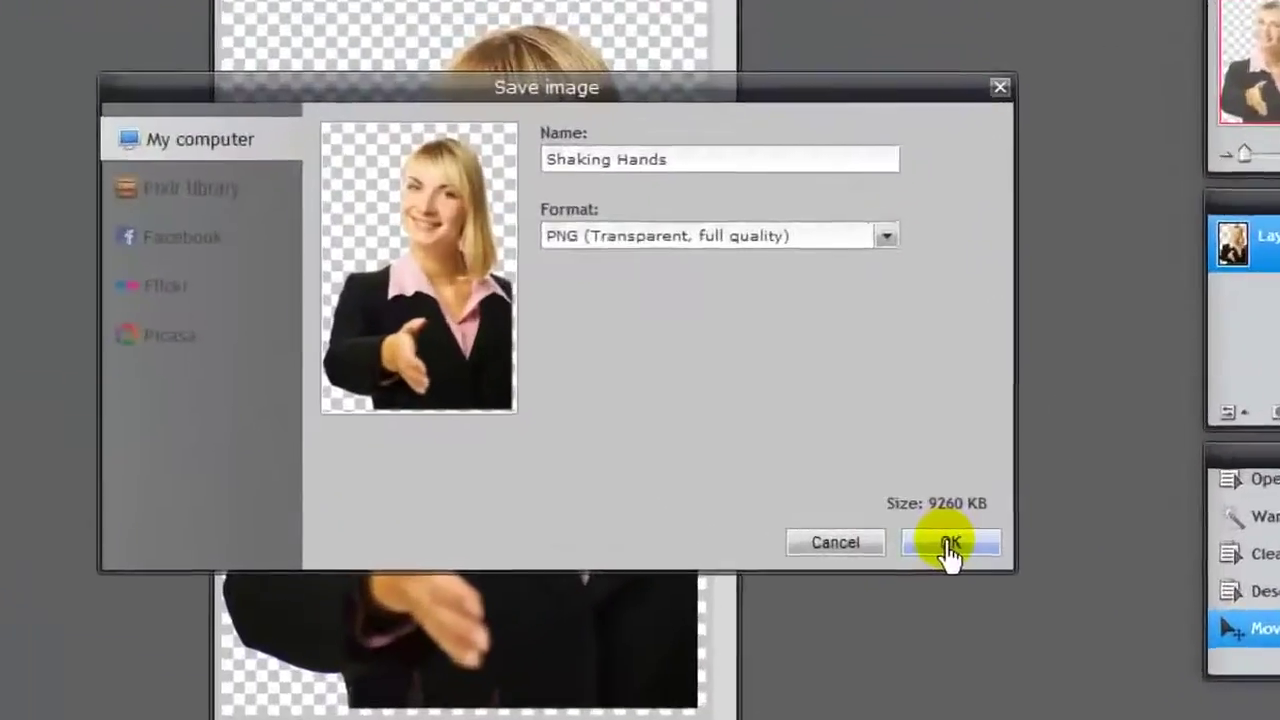
{"action": "left_click", "coordinate": [950, 545]}
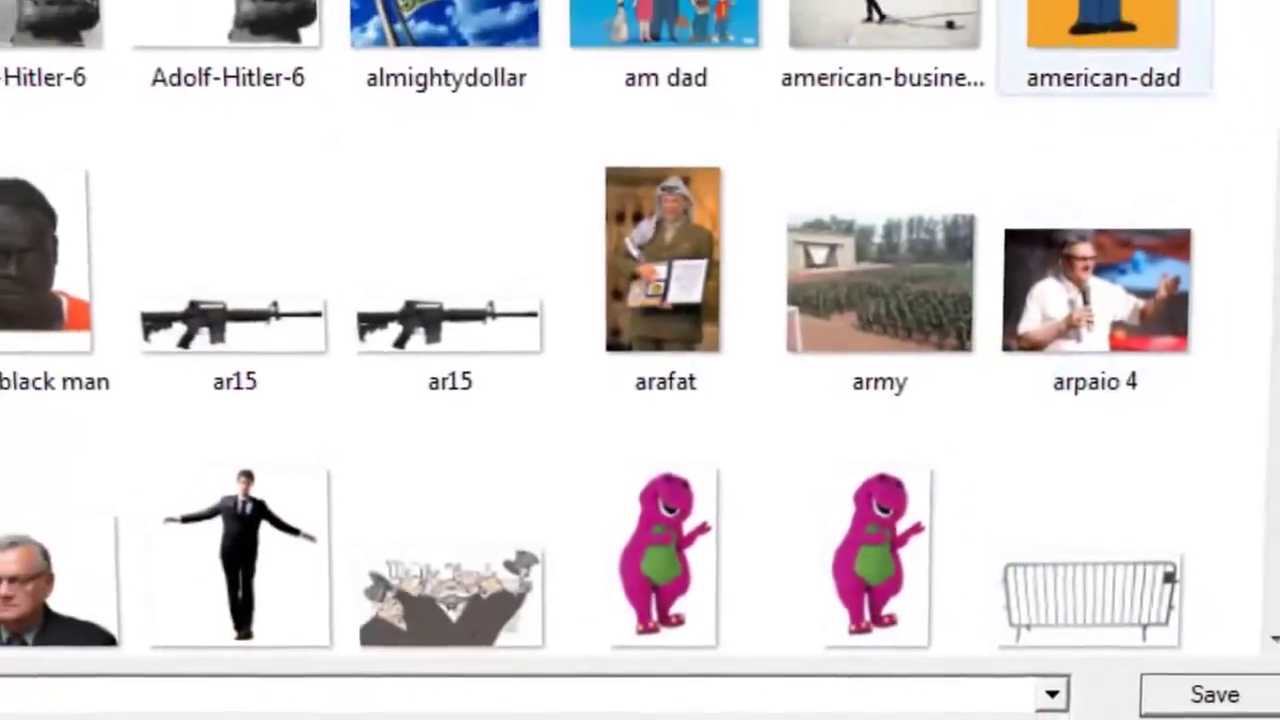
Name the saved file Shaking Hands2 and store it in the pictures folder.
{"action": "scroll", "coordinate": [309, 443], "scroll_direction": "down", "scroll_amount": 10}
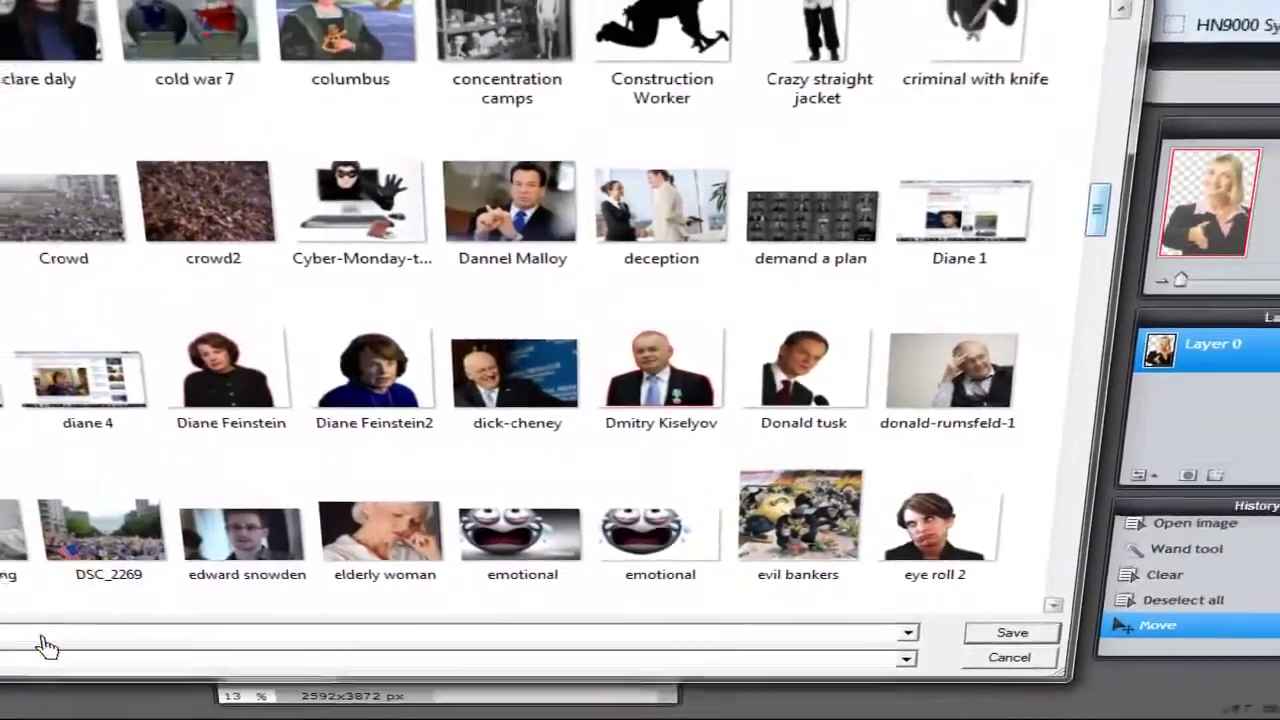
{"action": "left_click", "coordinate": [43, 638]}
{"action": "type", "text": "2"}
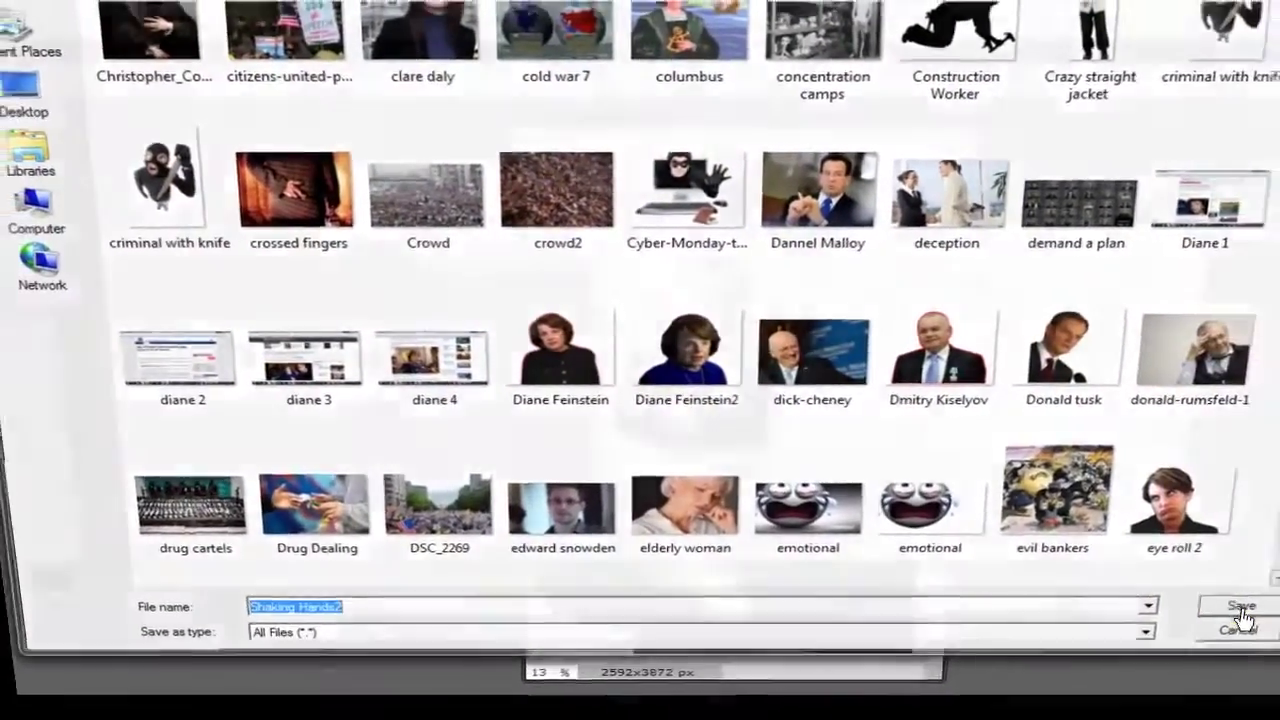
{"action": "left_click", "coordinate": [1258, 605]}
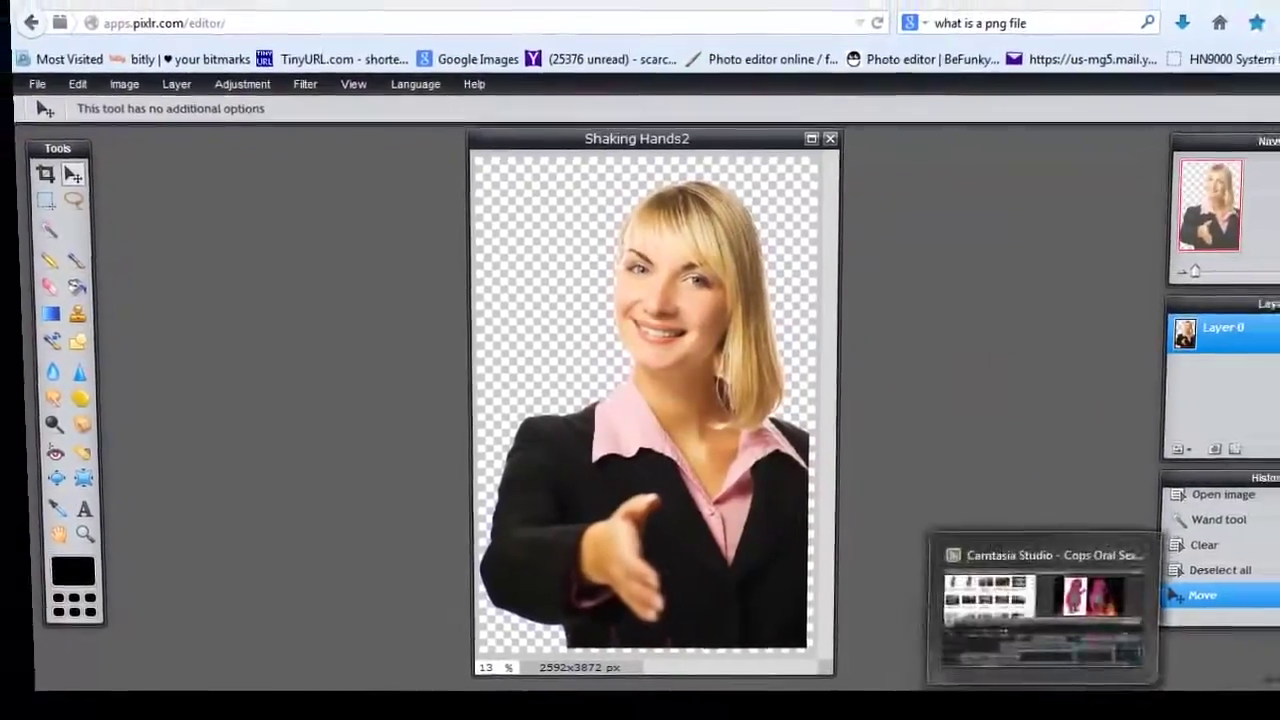
Switch to Camtasia Studio, search the media files for "shaking" and import the Shaking Hands2 PNG.
{"action": "left_click", "coordinate": [1090, 706]}
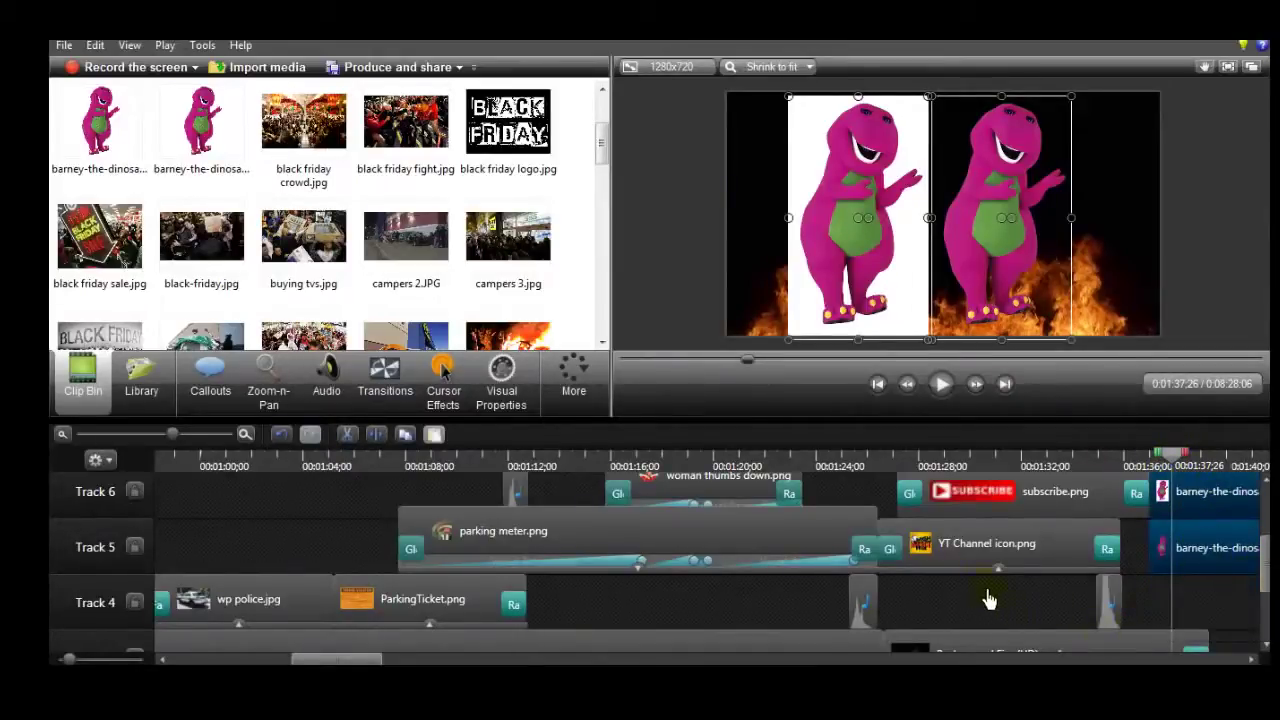
{"action": "scroll", "coordinate": [1252, 588], "scroll_direction": "up", "scroll_amount": 2}
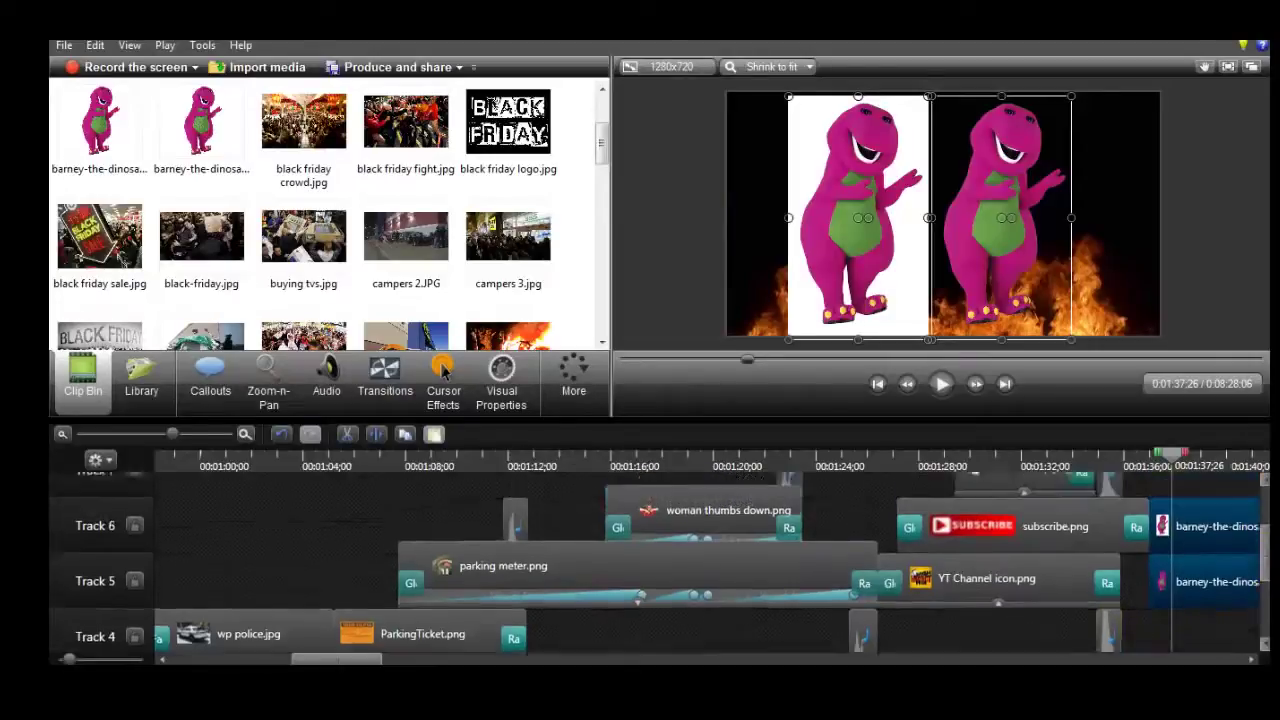
{"action": "left_click", "coordinate": [267, 70]}
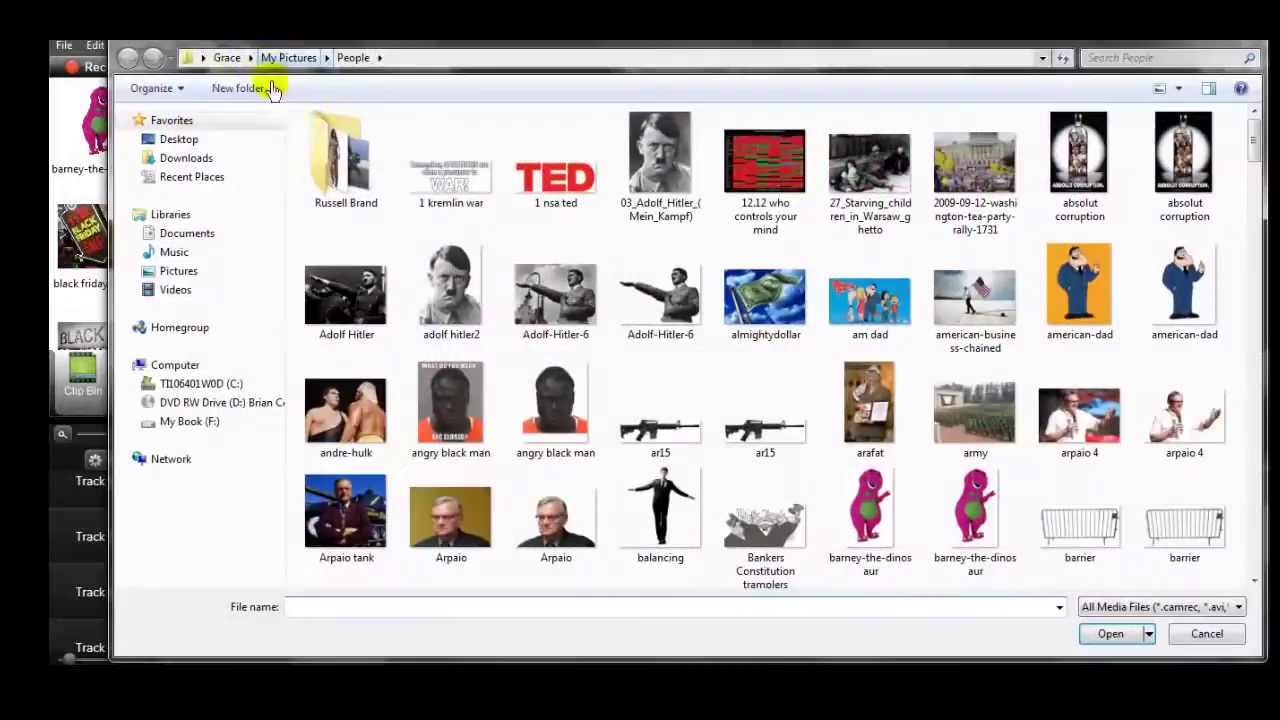
{"action": "left_click", "coordinate": [1147, 58]}
{"action": "type", "text": "shaking"}
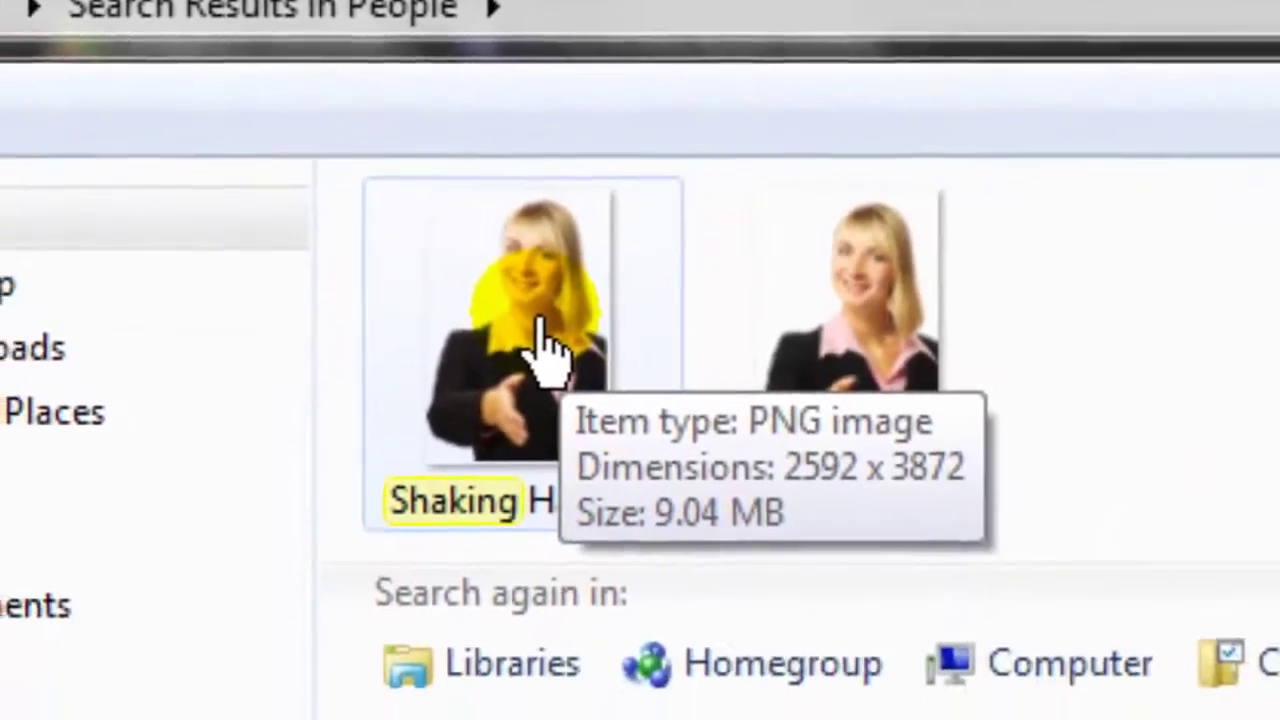
{"action": "left_click", "coordinate": [590, 432]}
{"action": "double_click", "coordinate": [497, 265]}
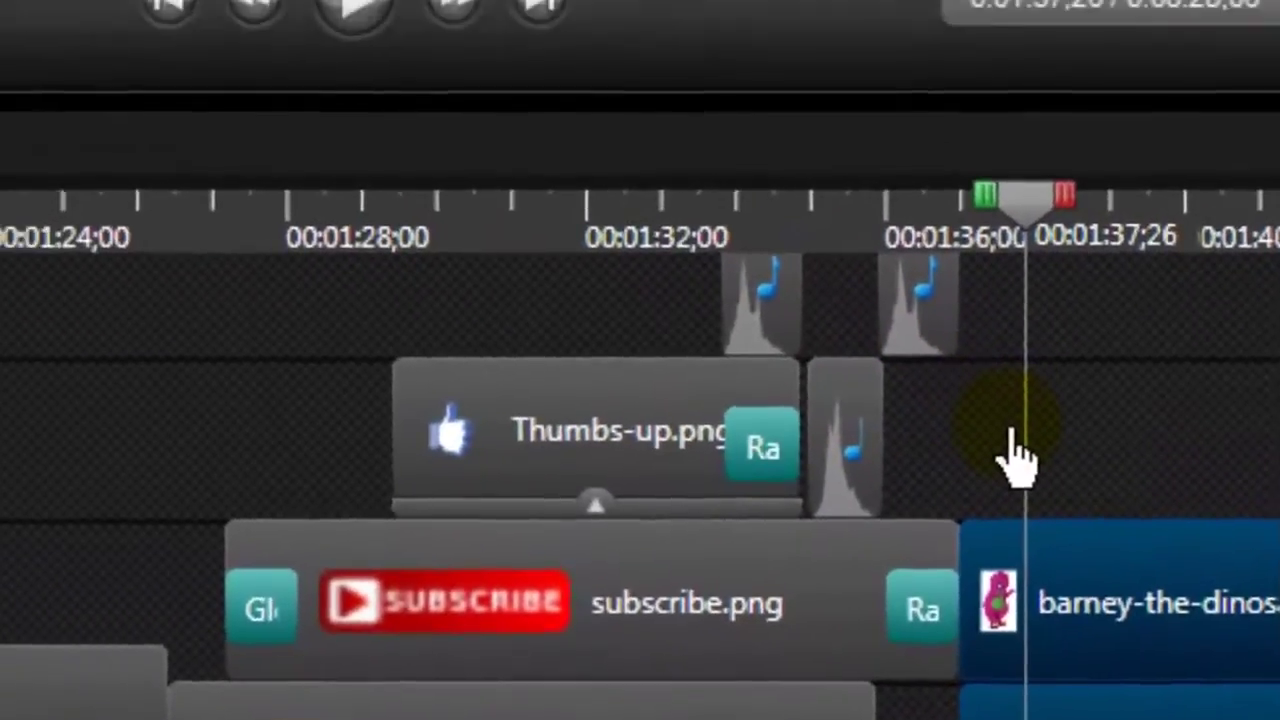
Place Shaking Hands2.png on Track 7 at the playhead and shrink it into the canvas's lower-right corner.
{"action": "left_click_drag", "start_coordinate": [1012, 432], "coordinate": [1014, 434]}
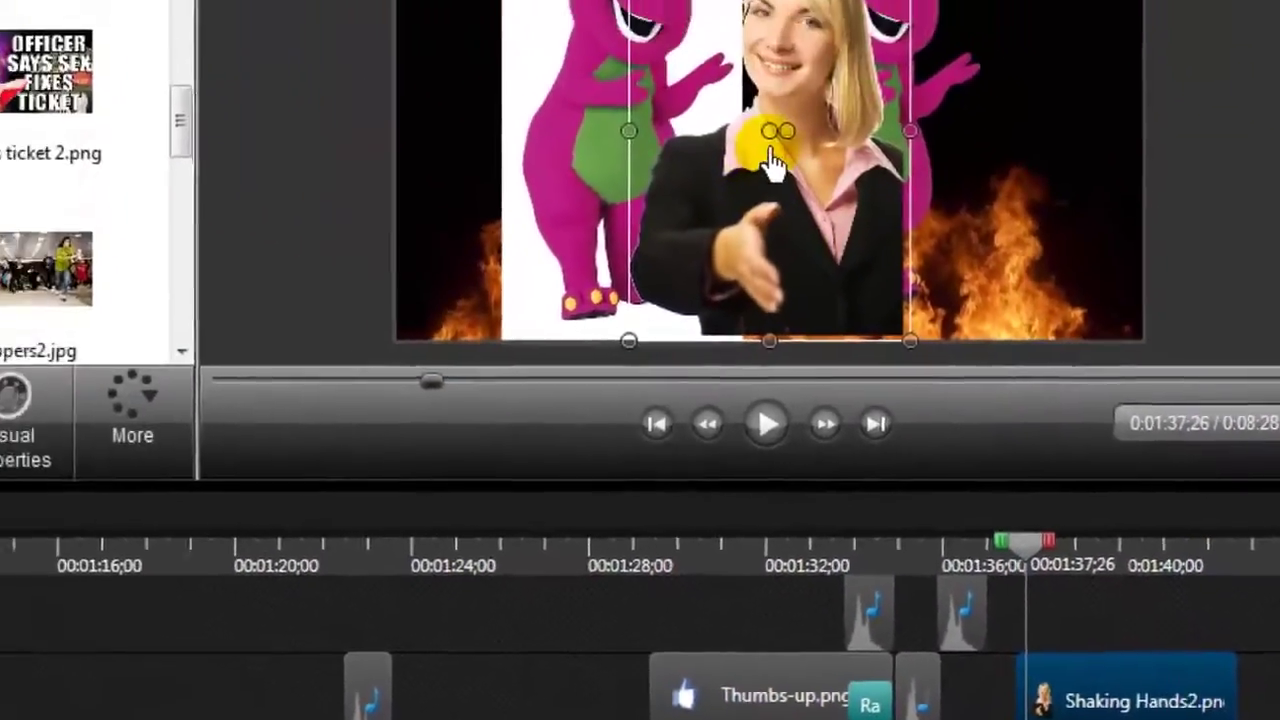
{"action": "left_click_drag", "start_coordinate": [772, 160], "coordinate": [770, 155]}
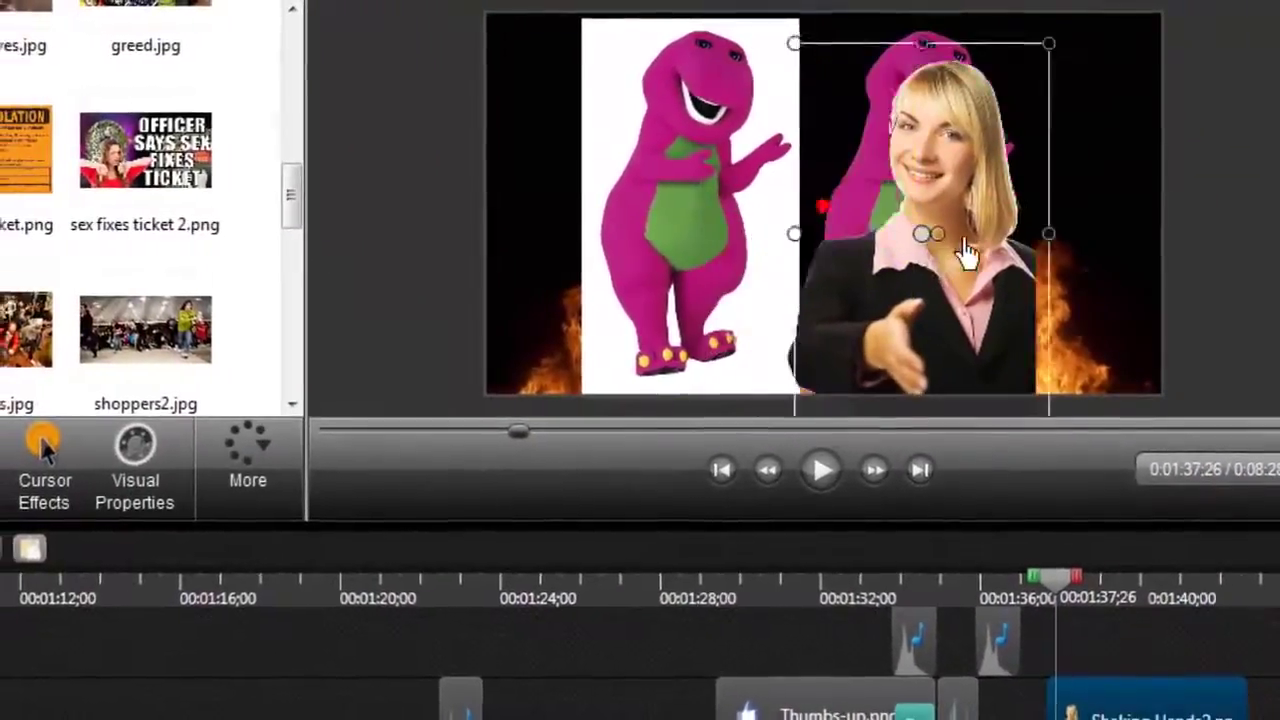
{"action": "left_click_drag", "start_coordinate": [1028, 253], "coordinate": [1048, 244]}
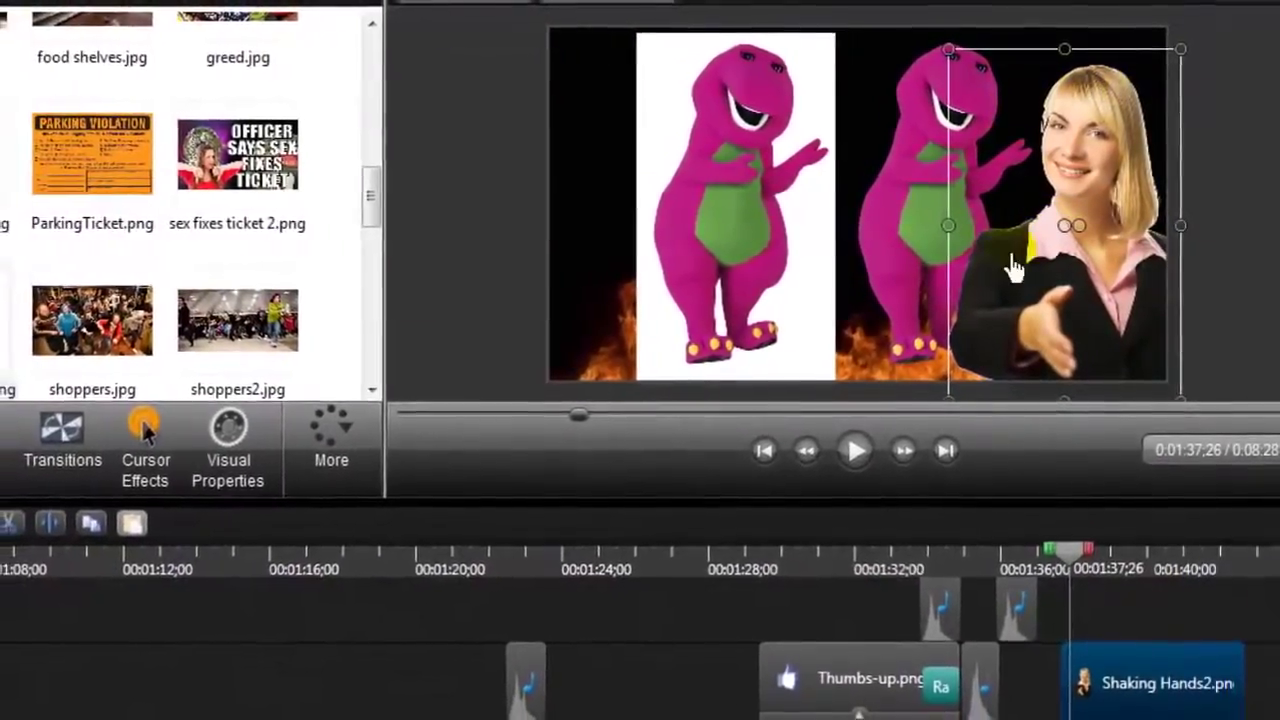
{"action": "left_click_drag", "start_coordinate": [958, 72], "coordinate": [1070, 210]}
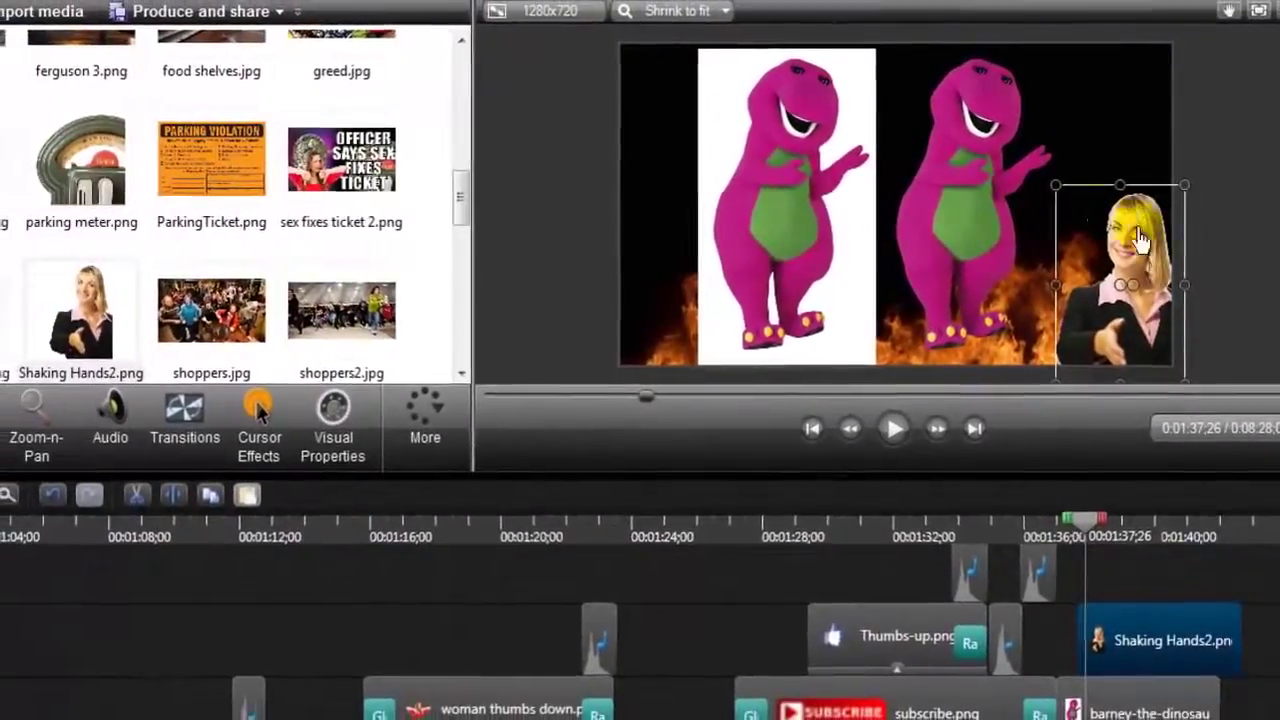
{"action": "left_click_drag", "start_coordinate": [1056, 185], "coordinate": [1084, 214]}
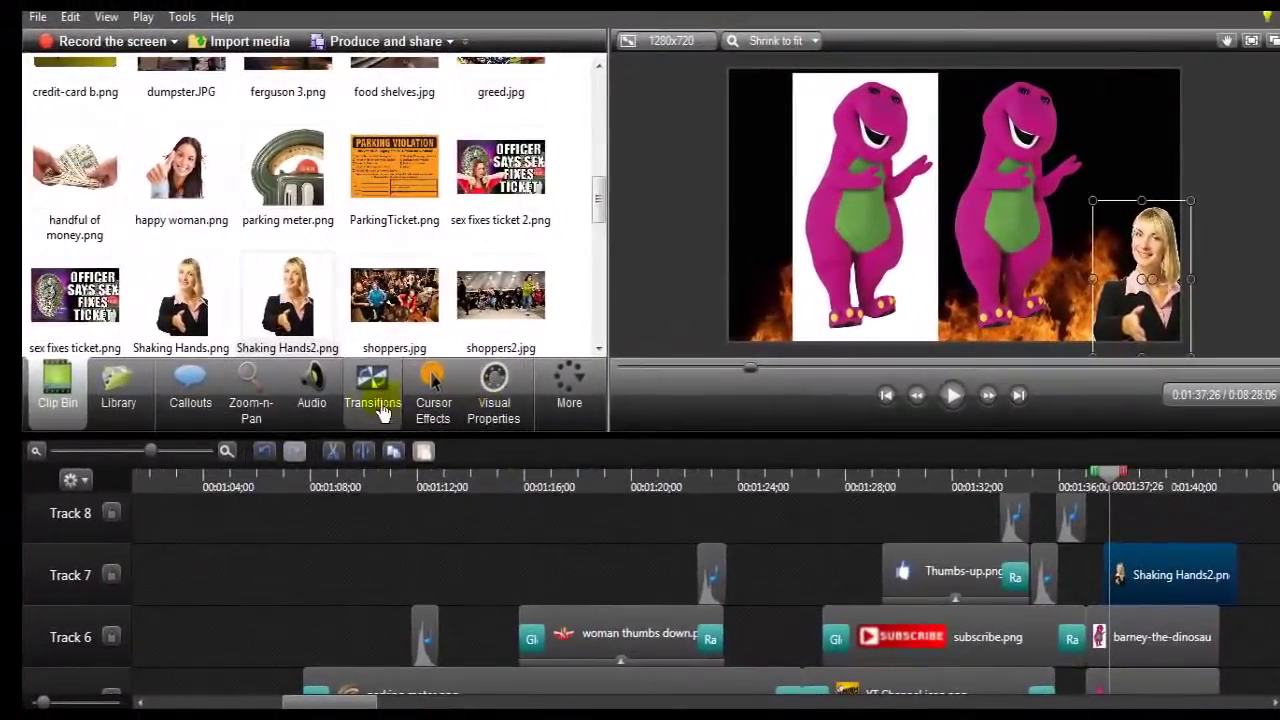
Add a Glow transition to the start of the Shaking Hands2 clip on Track 7 and preview it.
{"action": "left_click", "coordinate": [372, 395]}
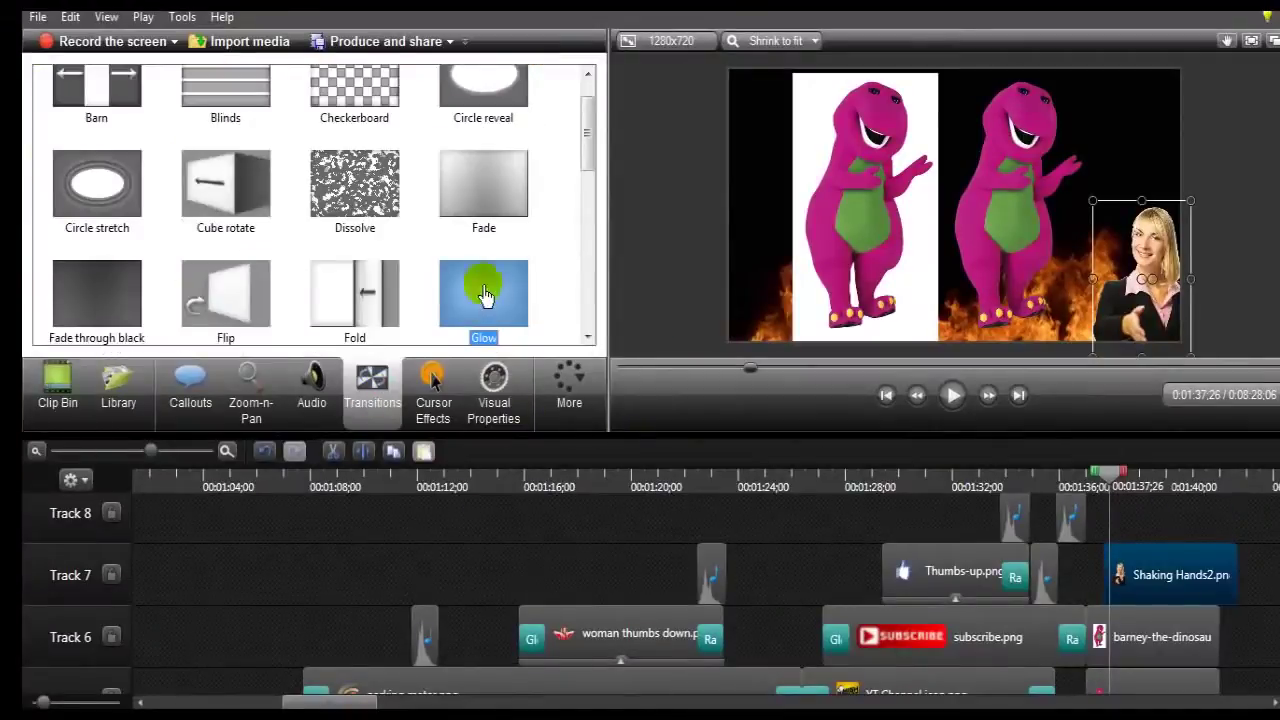
{"action": "left_click_drag", "start_coordinate": [484, 293], "coordinate": [1118, 580]}
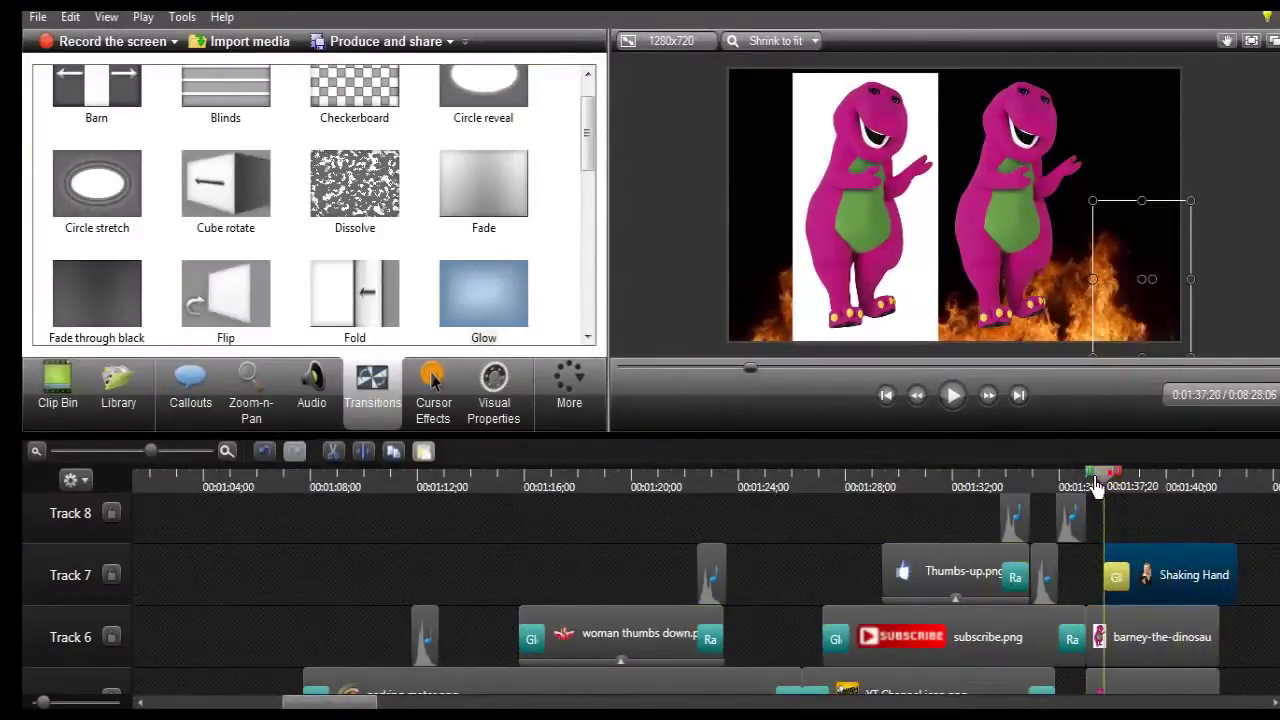
{"action": "left_click", "coordinate": [952, 396]}
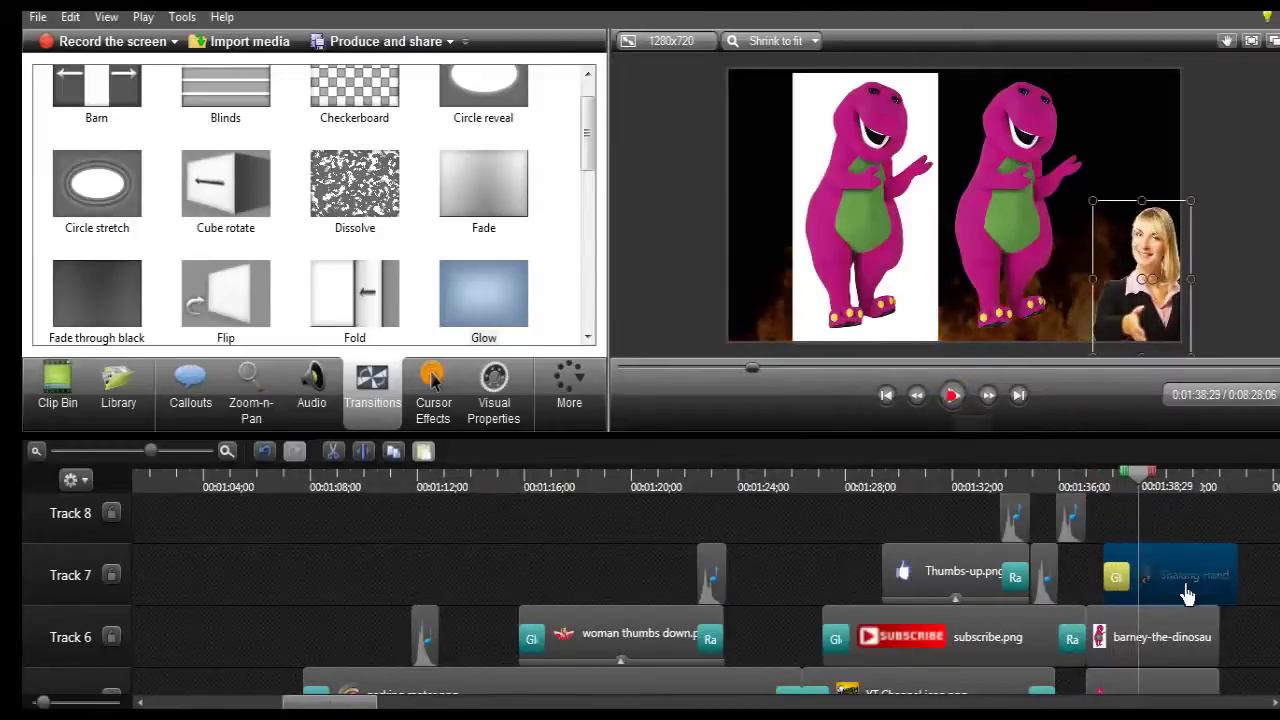
Add an animation to the Shaking Hands2 clip that enlarges the woman to 20% scale, and stretch it back towards the clip's start.
{"action": "left_click", "coordinate": [496, 410]}
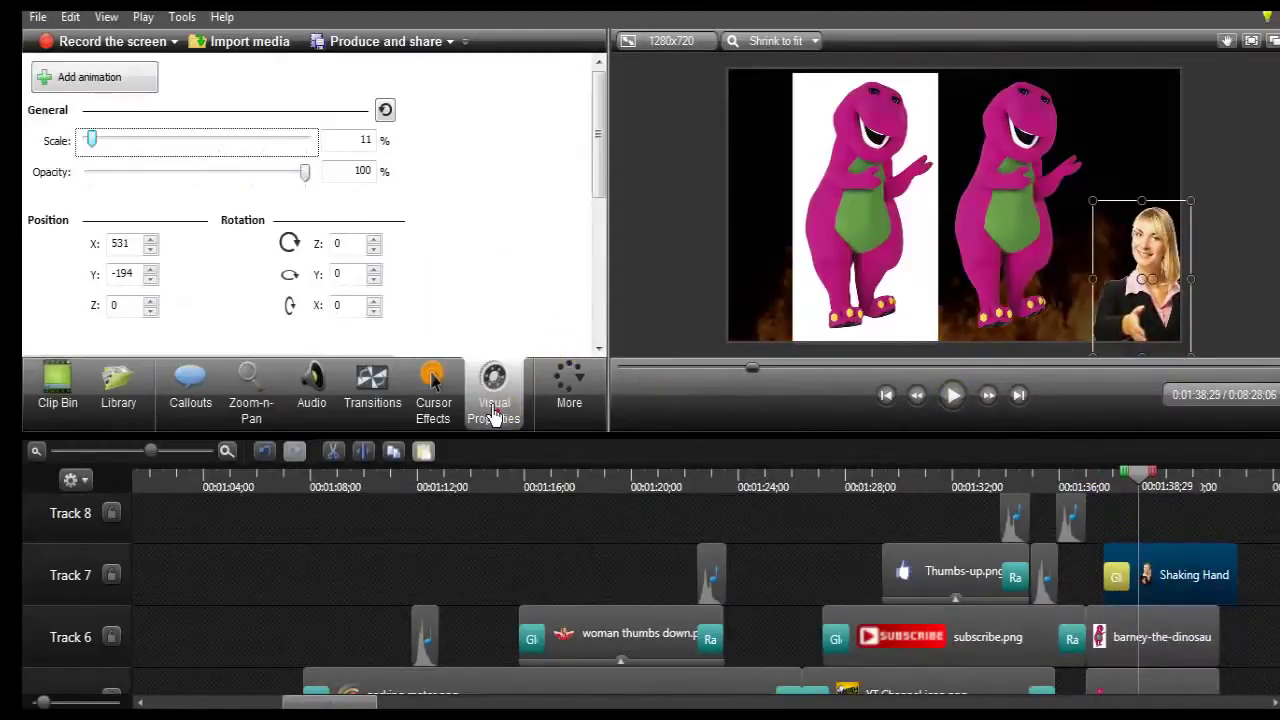
{"action": "left_click", "coordinate": [63, 78]}
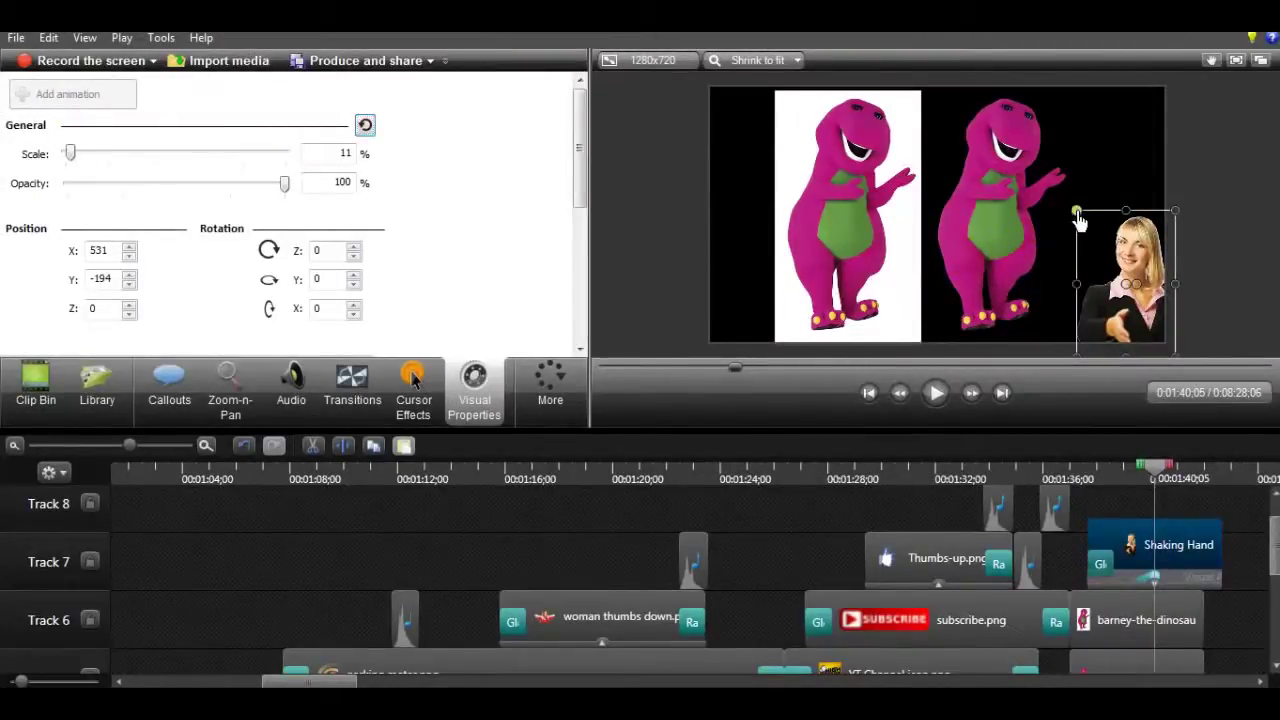
{"action": "left_click_drag", "start_coordinate": [1077, 212], "coordinate": [990, 83]}
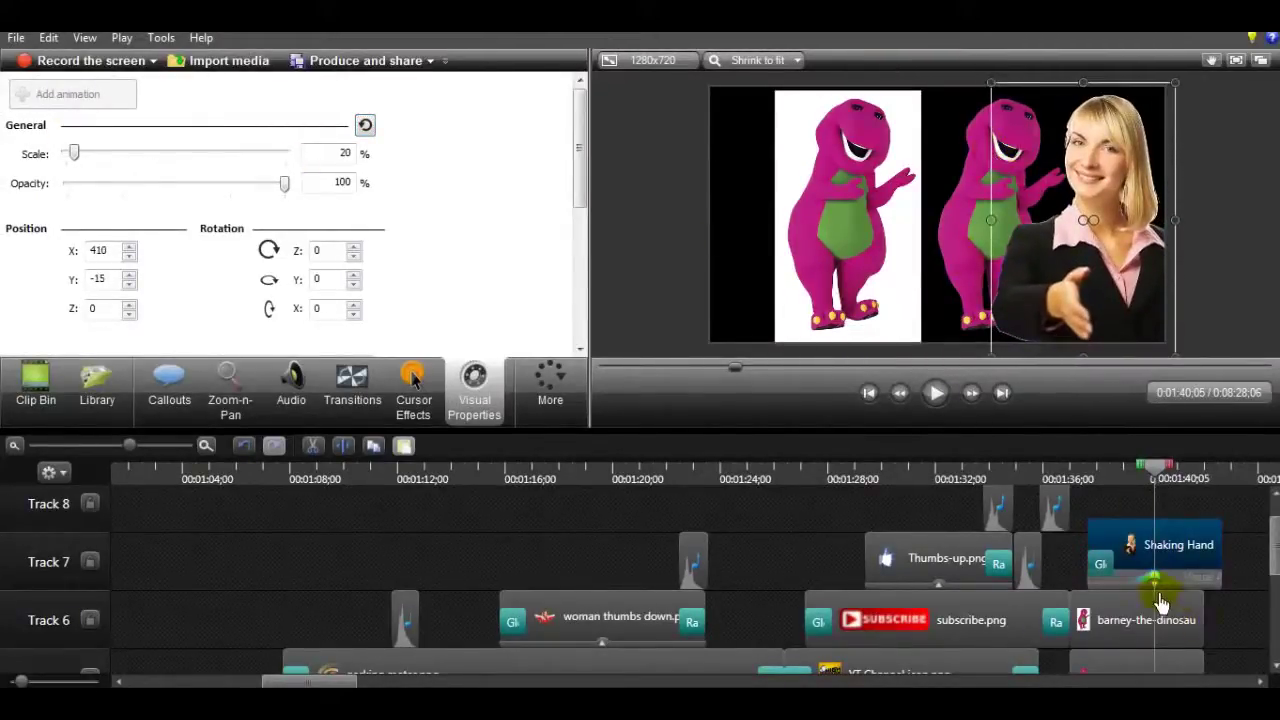
{"action": "left_click_drag", "start_coordinate": [1142, 590], "coordinate": [1100, 588]}
Delete the white-background Barney clip from Track 6 and move the transparent Barney to about X 58, Y -42 on the canvas.
{"action": "left_click", "coordinate": [1100, 625]}
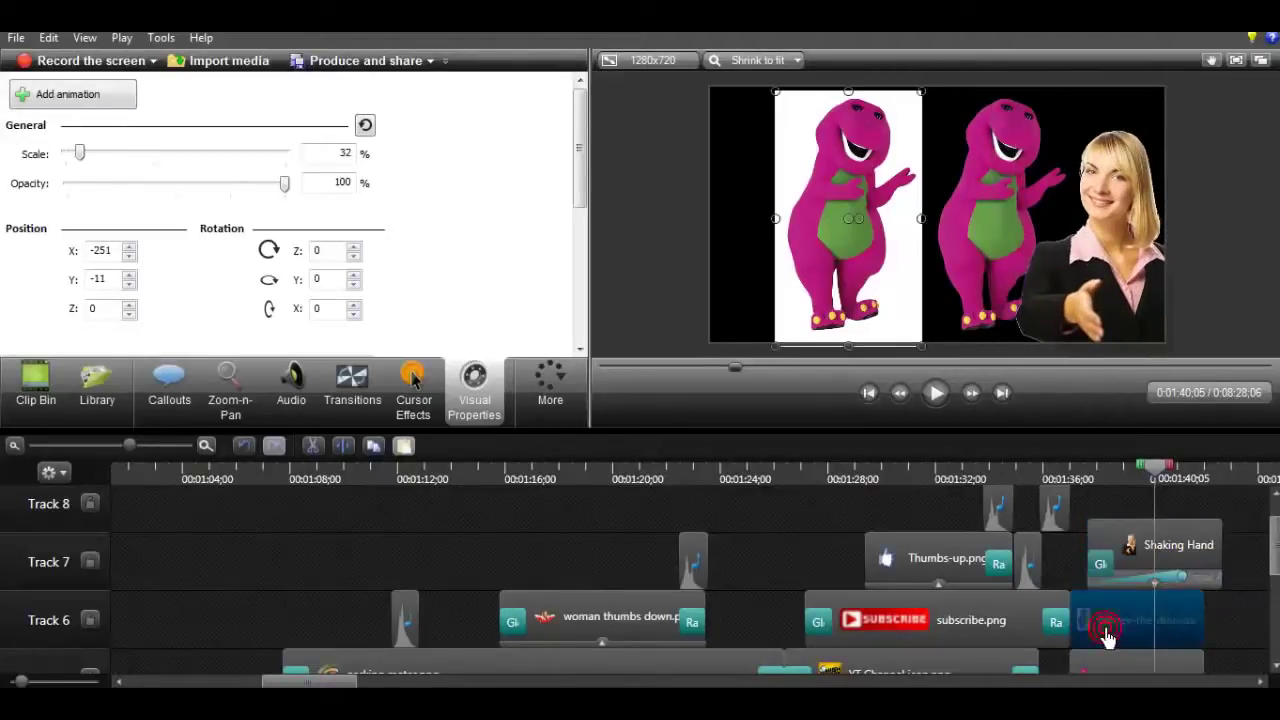
{"action": "key", "text": "Delete"}
{"action": "left_click_drag", "start_coordinate": [998, 232], "coordinate": [959, 242]}
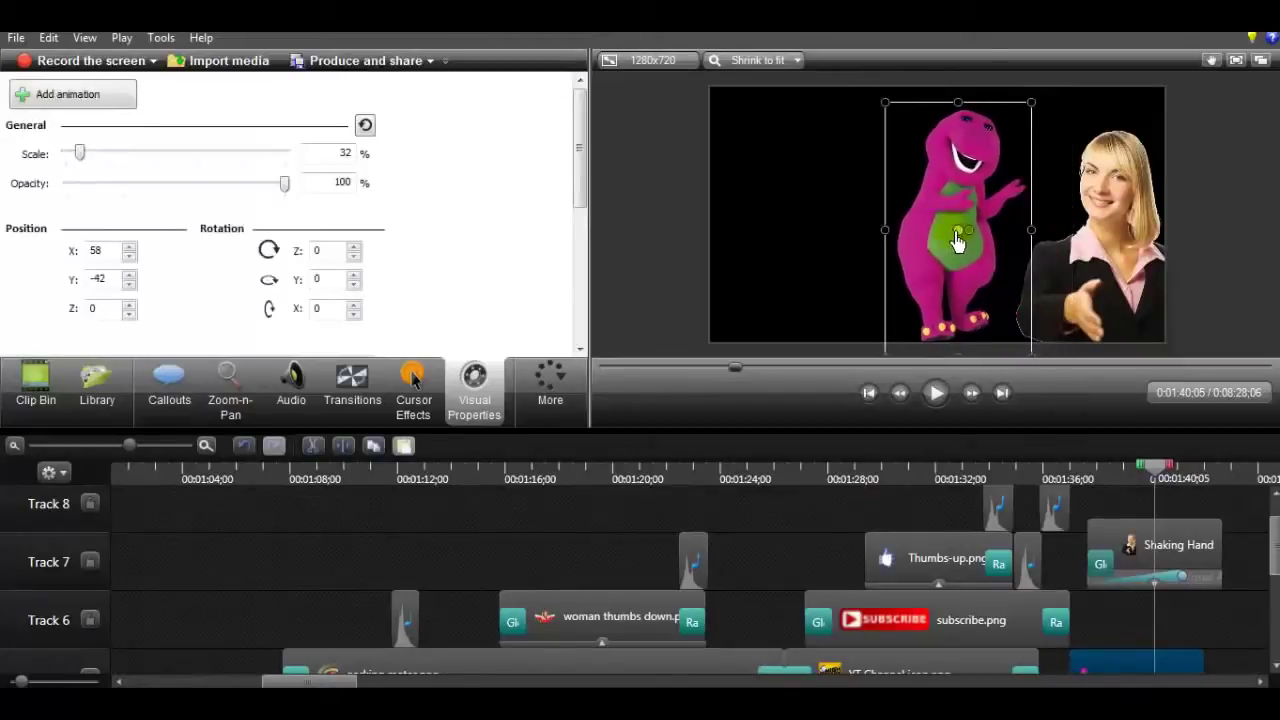
Add an animation to the transparent Barney clip, scaling it to 84% and moving it to about X 137, Y -519.
{"action": "left_click", "coordinate": [68, 96]}
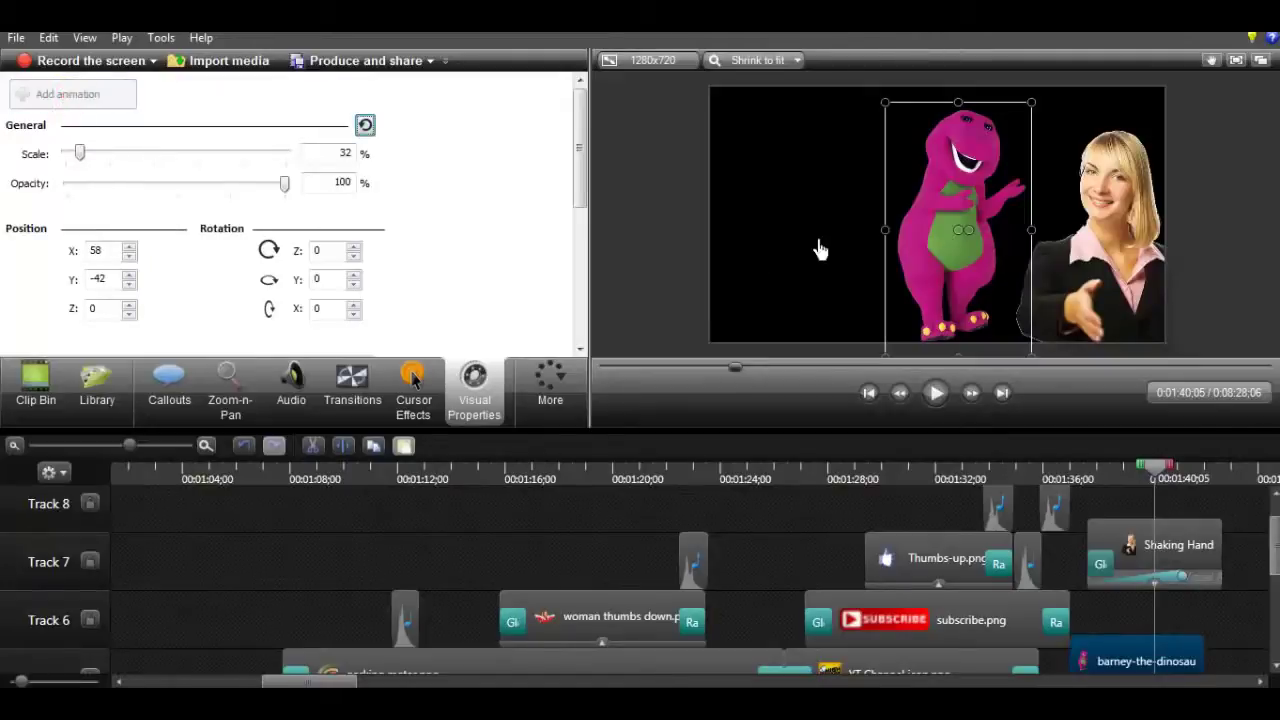
{"action": "left_click_drag", "start_coordinate": [963, 243], "coordinate": [1040, 238]}
{"action": "left_click_drag", "start_coordinate": [82, 155], "coordinate": [106, 155]}
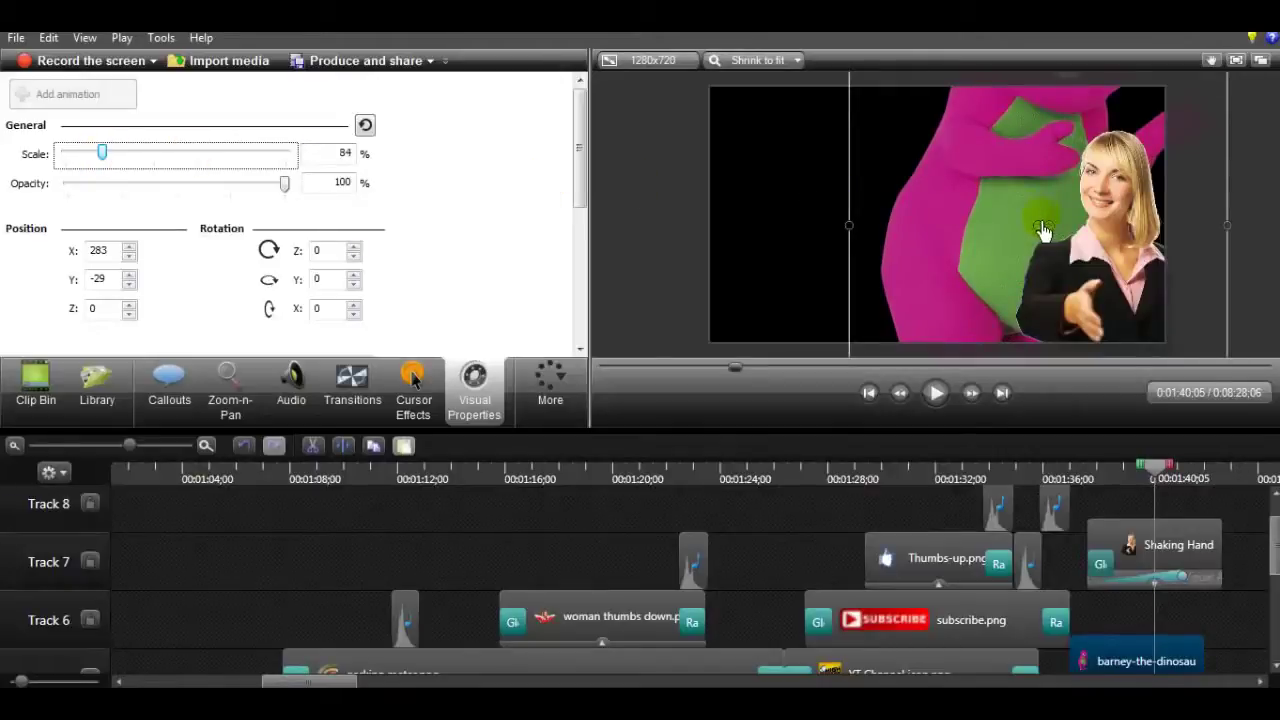
{"action": "left_click_drag", "start_coordinate": [1043, 231], "coordinate": [990, 404]}
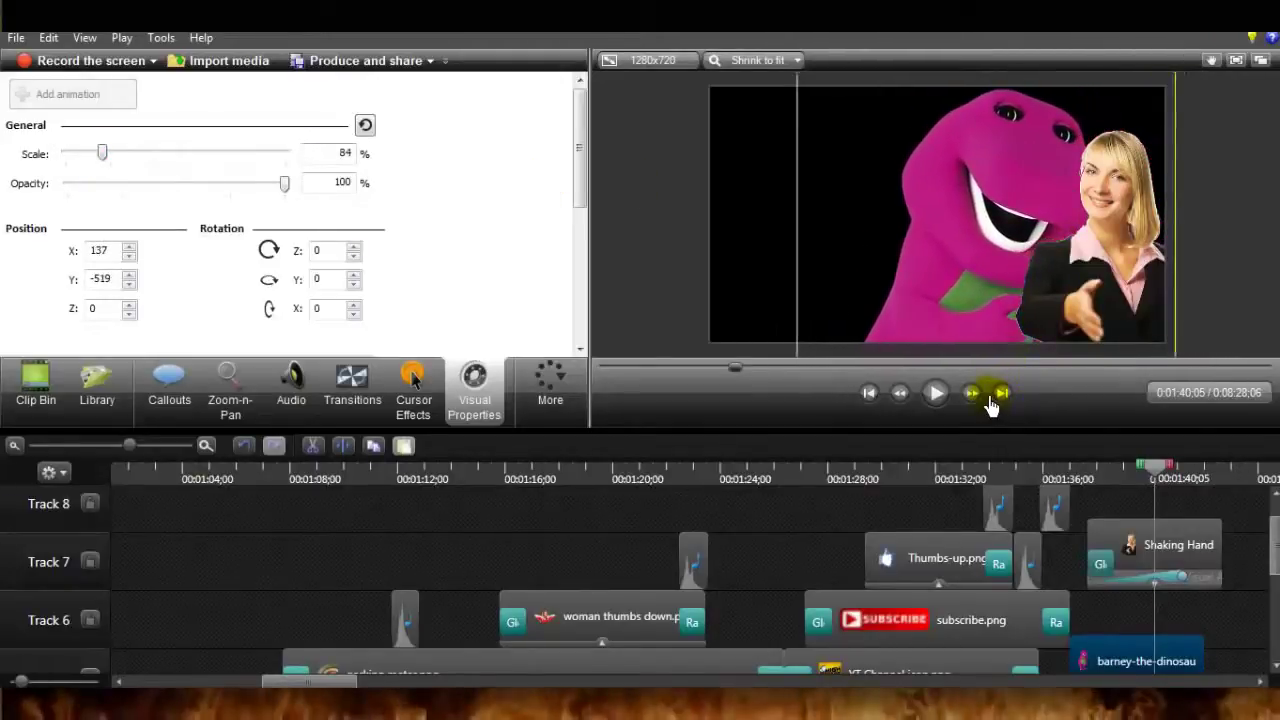
Stretch the Barney clip's animation on Track 5 back to the start of the clip and preview the result.
{"action": "left_click", "coordinate": [1157, 666]}
{"action": "left_click_drag", "start_coordinate": [1273, 570], "coordinate": [1071, 612]}
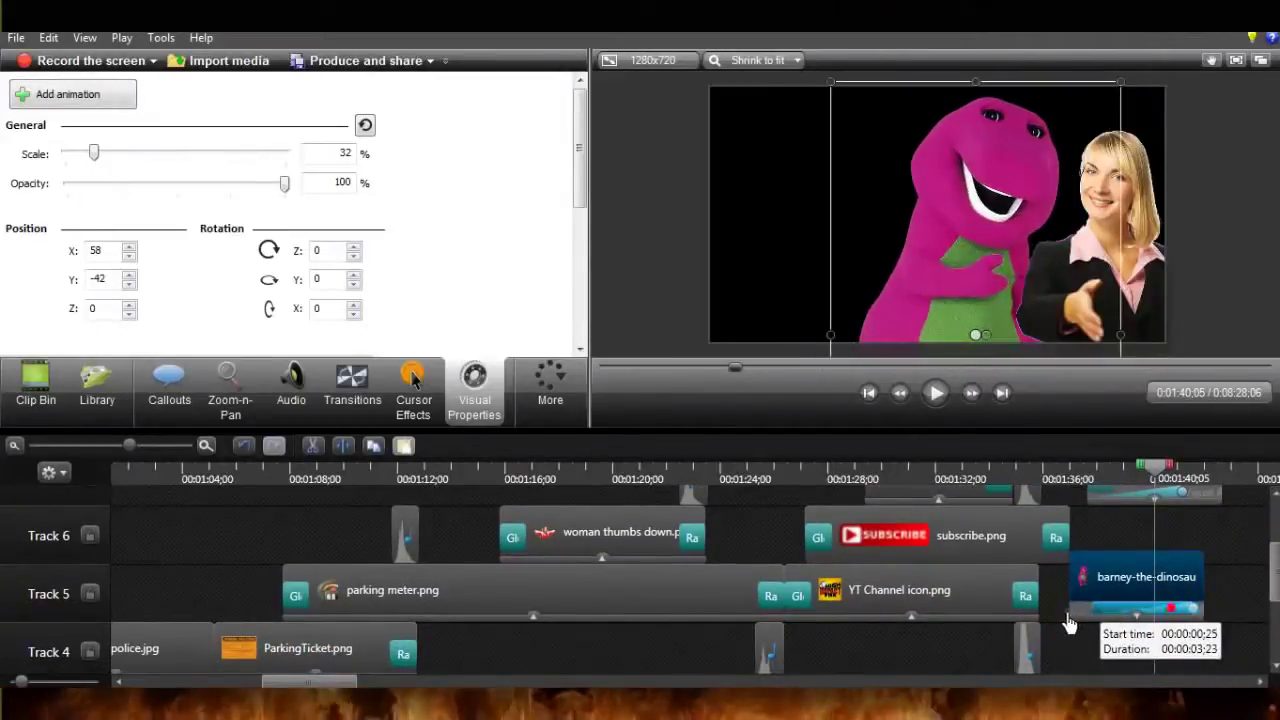
{"action": "left_click", "coordinate": [935, 394]}
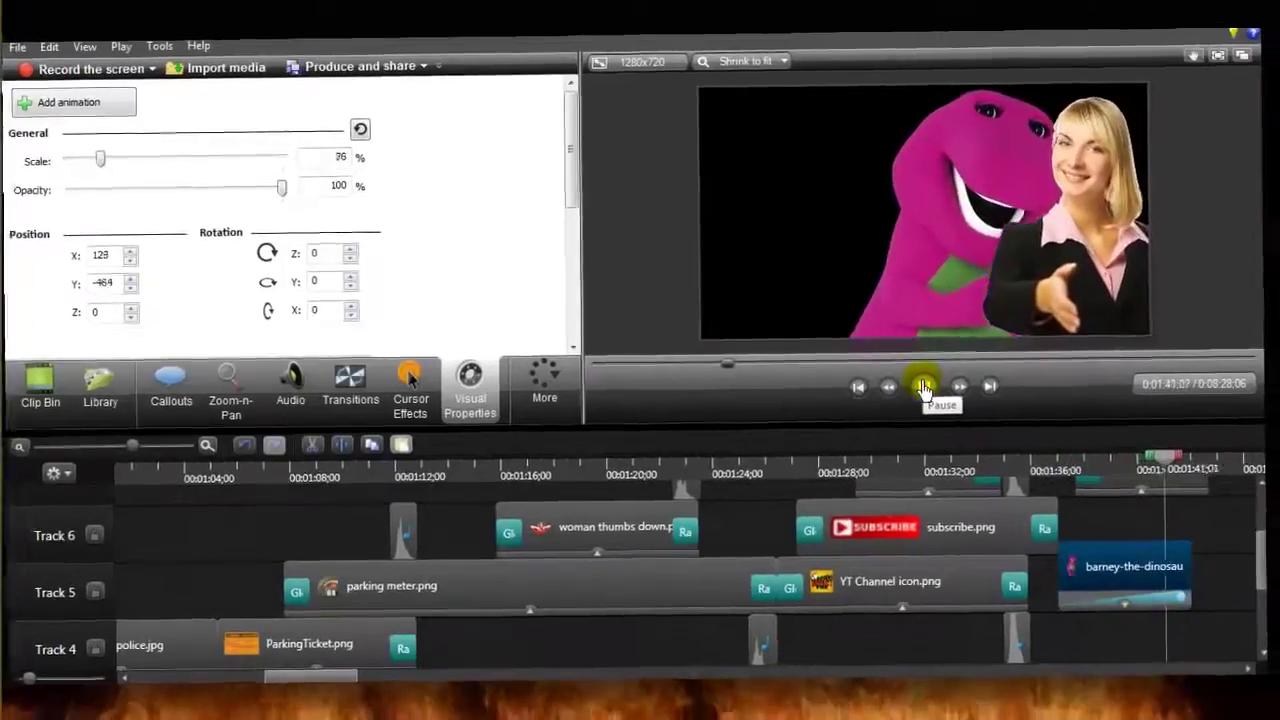
{"action": "left_click", "coordinate": [935, 394]}
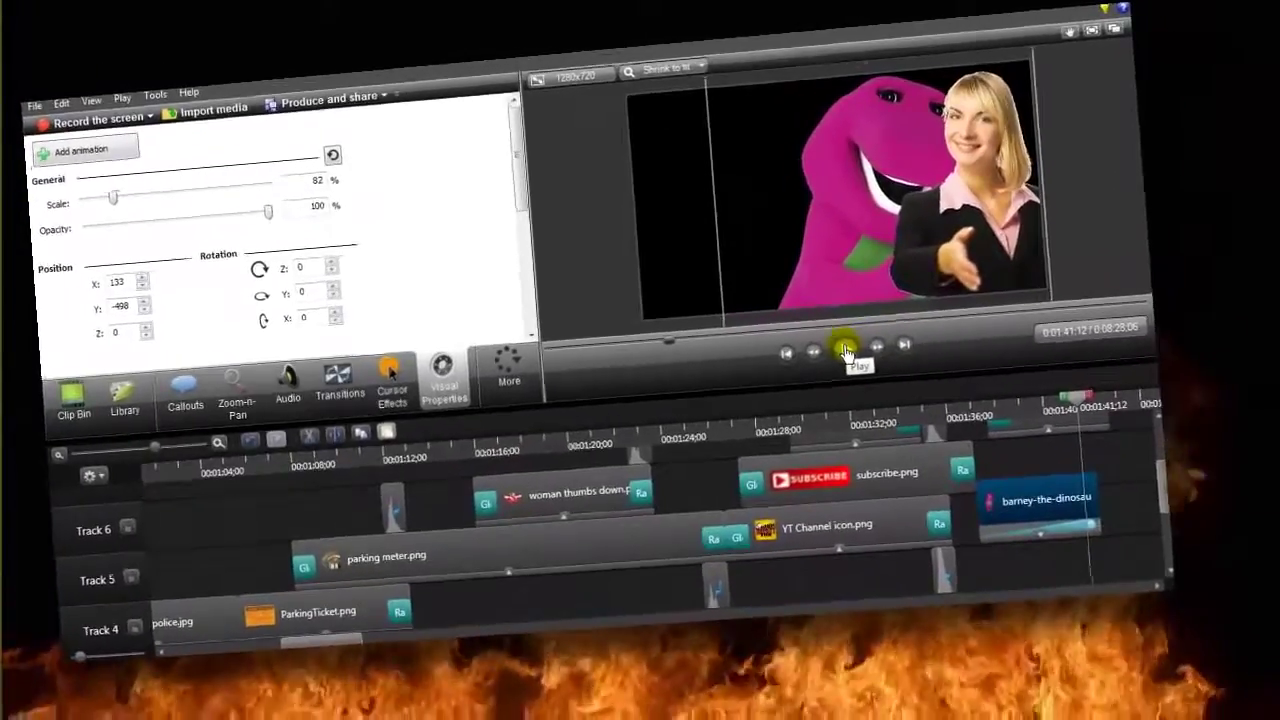